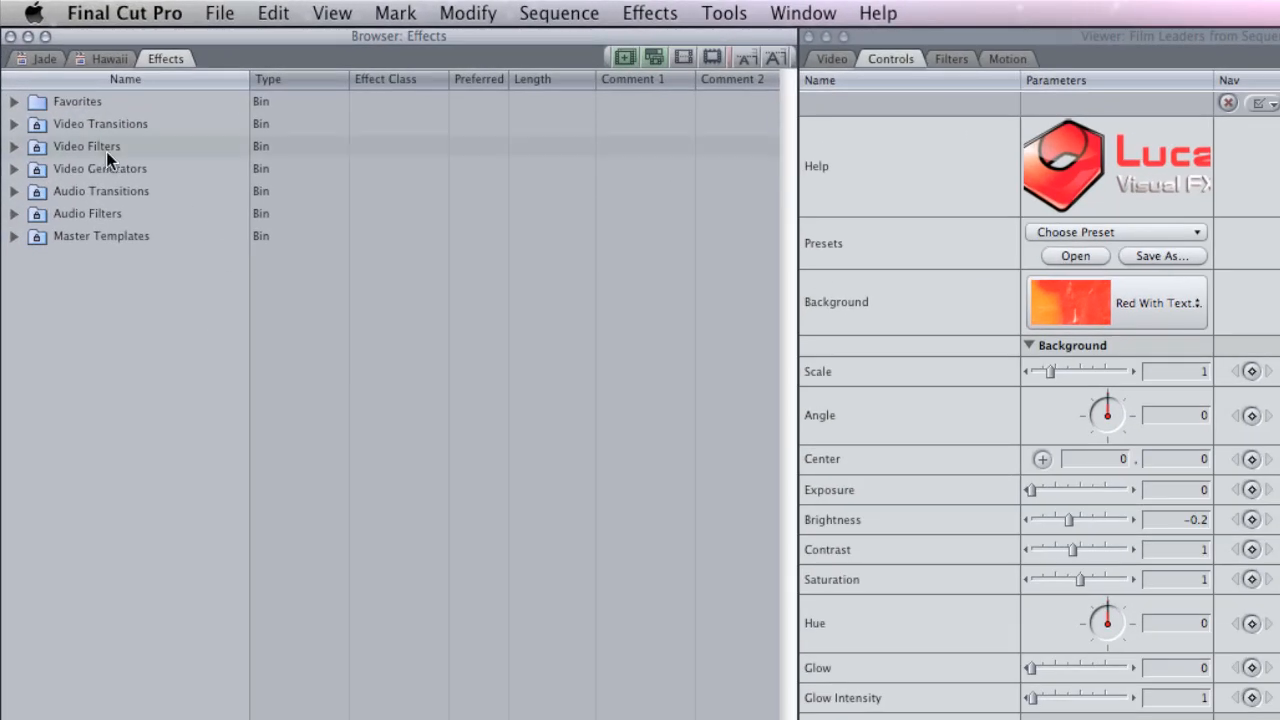
# Expand the Video Generators bin and bring up the parameters of the Film Leaders generator
pyautogui.click(13, 169)
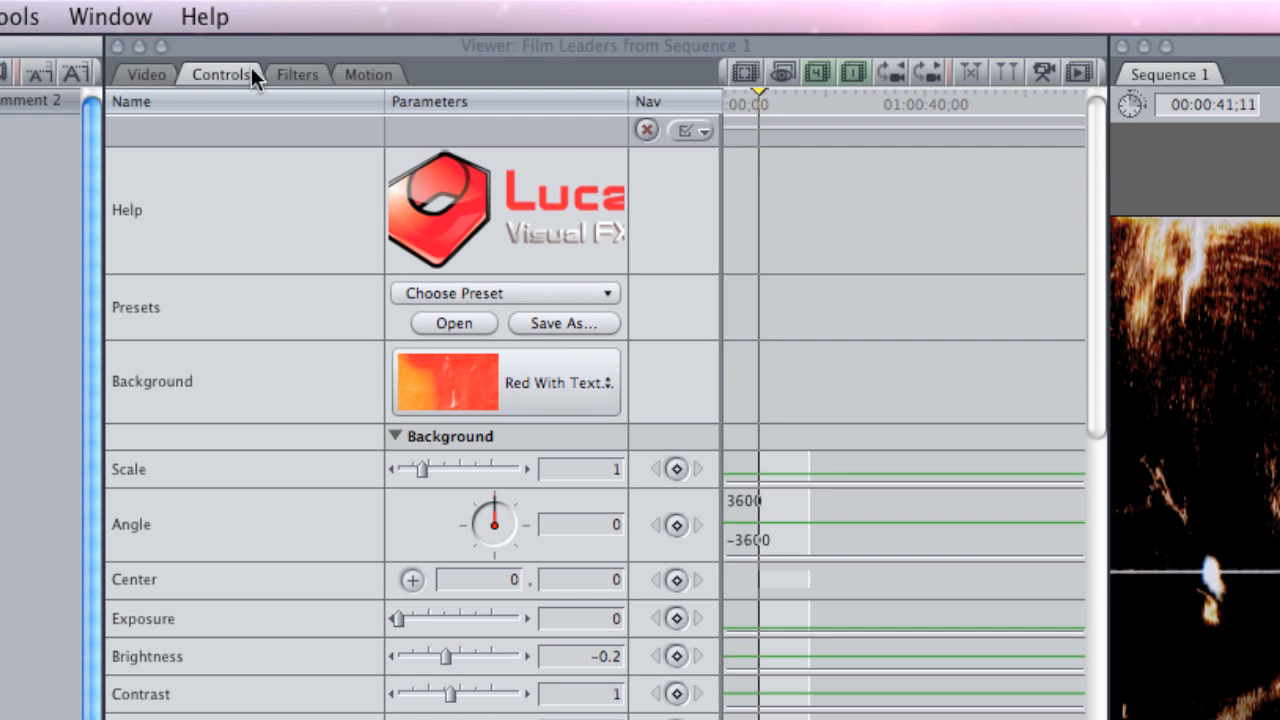
pyautogui.click(215, 76)
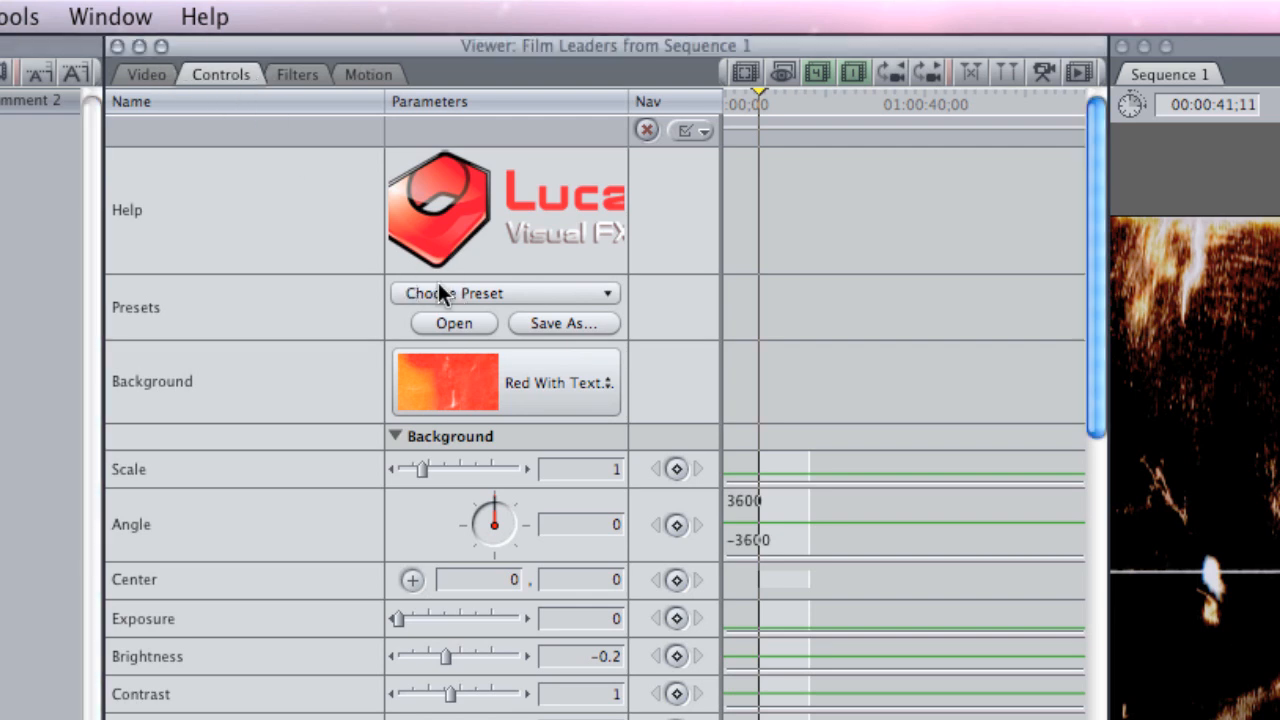
# Open the Film Leaders instruction manual from the generator's Help logo, look through it to the Text section, and close it
pyautogui.click(523, 227)
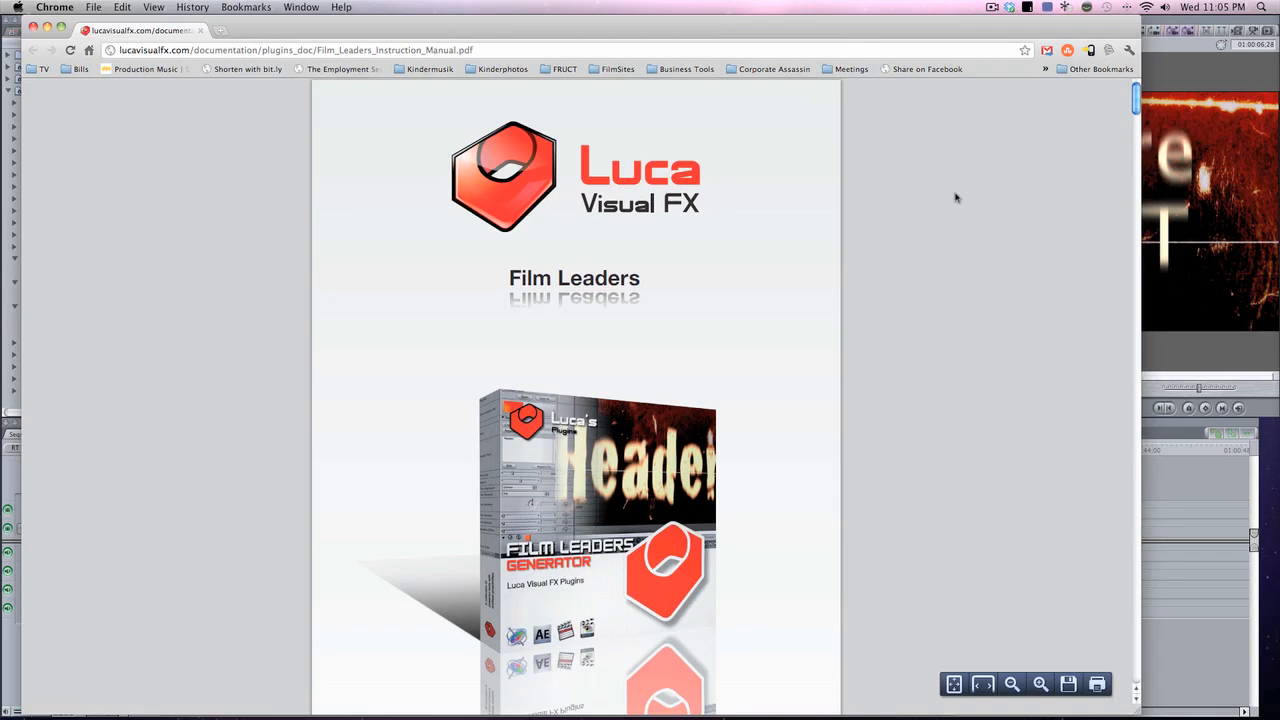
pyautogui.scroll(-20, 993, 274)
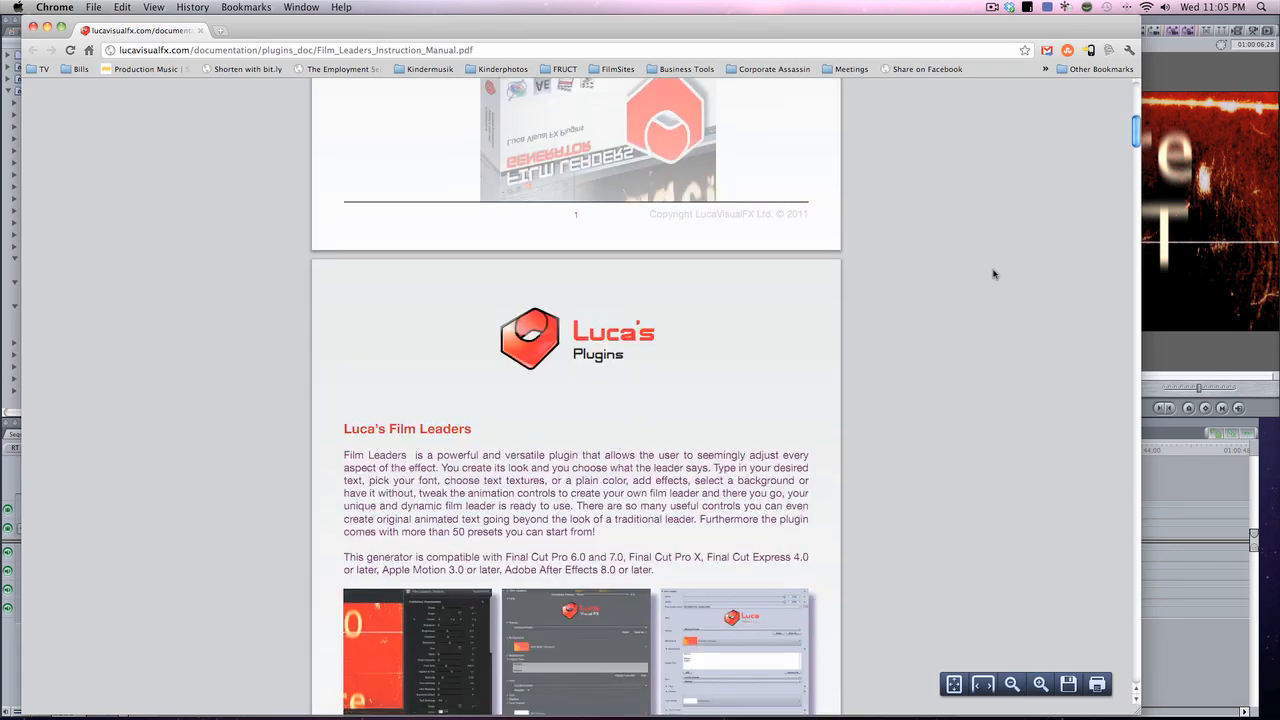
pyautogui.scroll(-20, 993, 274)
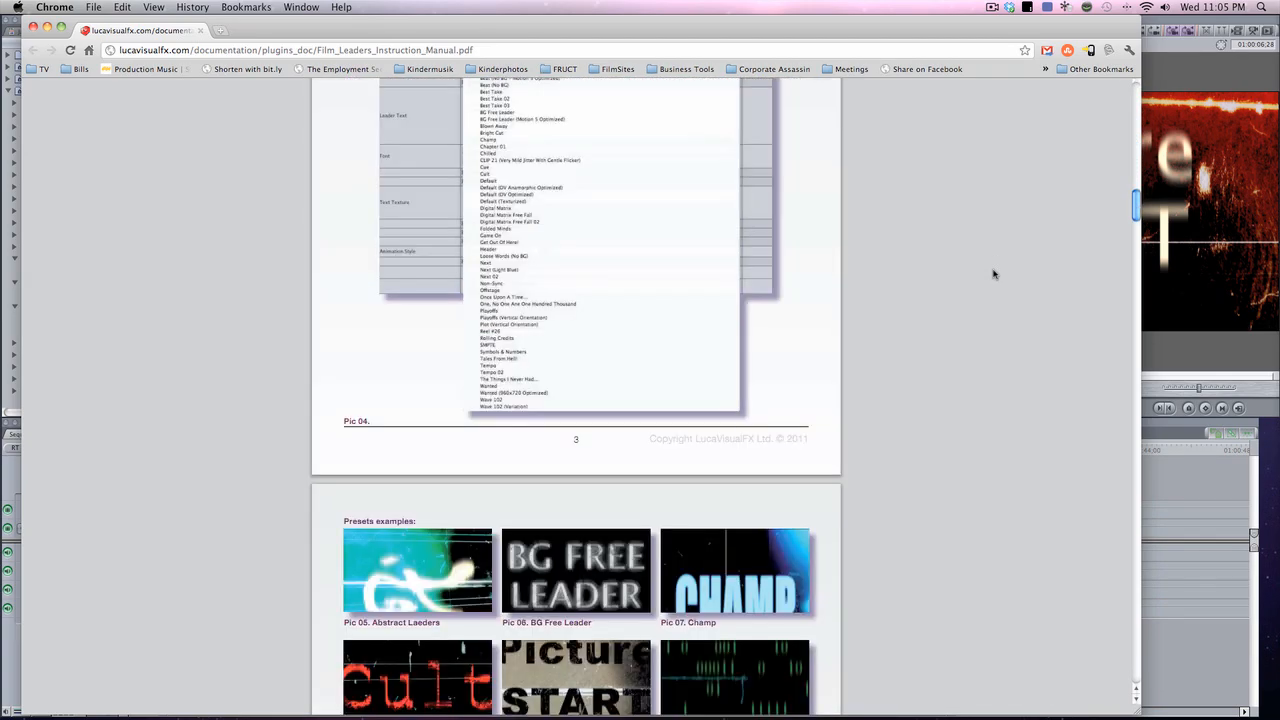
pyautogui.scroll(-20, 993, 274)
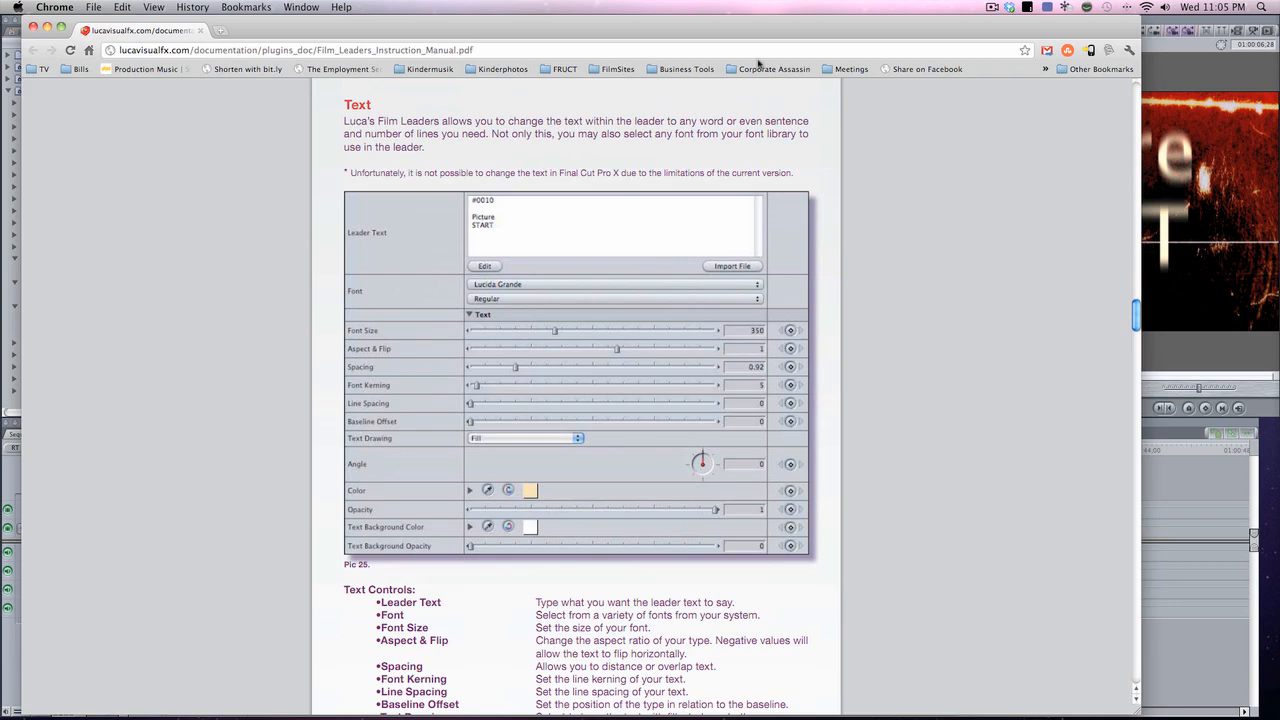
pyautogui.click(33, 27)
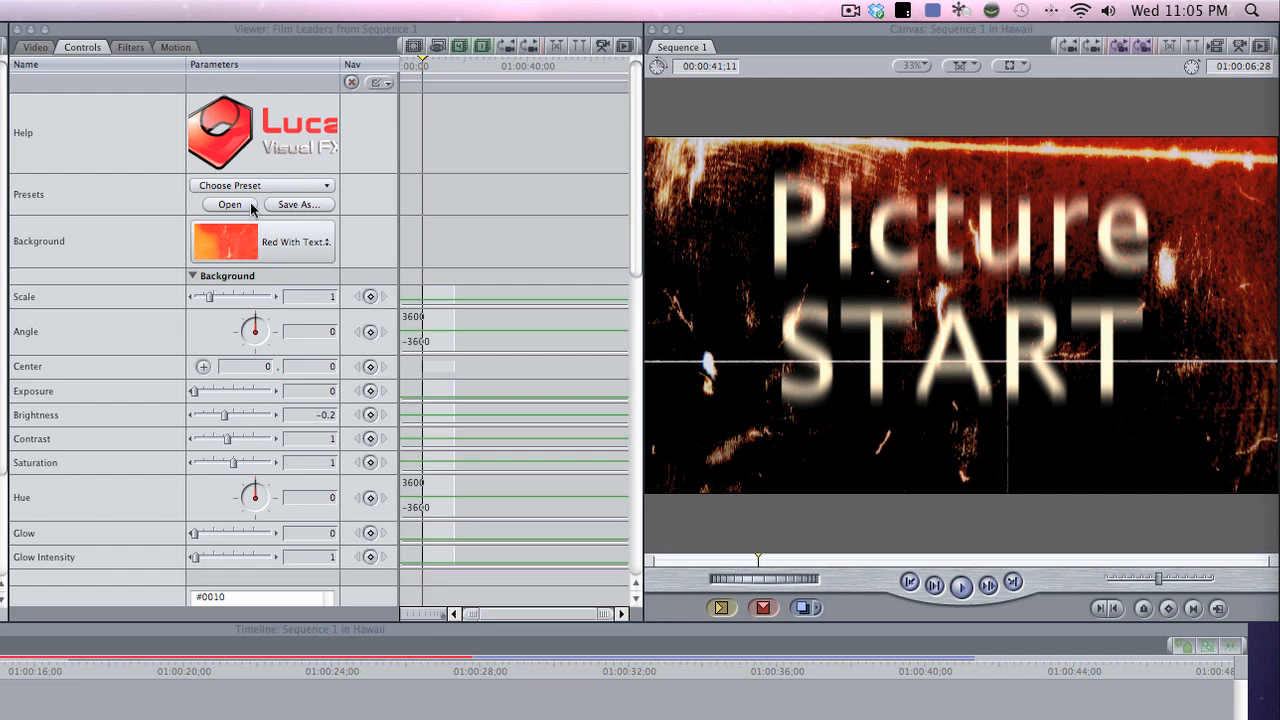
# Apply the built-in preset Playoffs to the Film Leaders generator
pyautogui.click(261, 186)
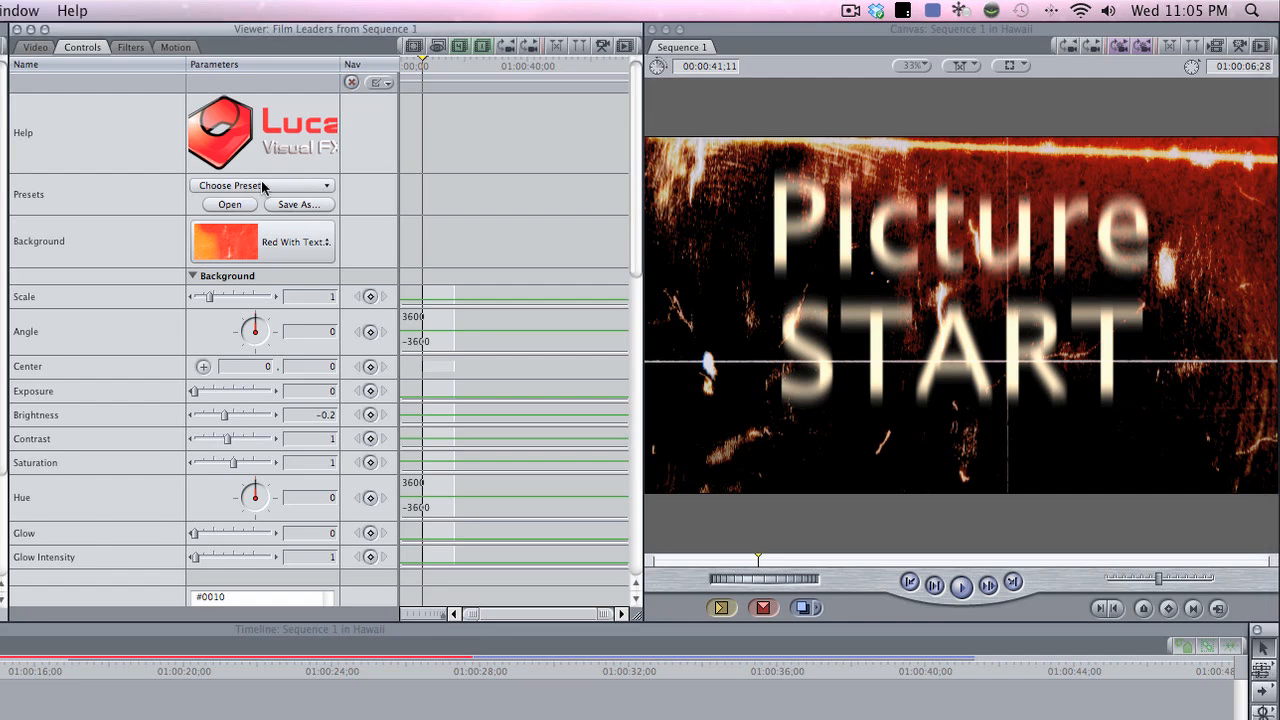
pyautogui.click(263, 186)
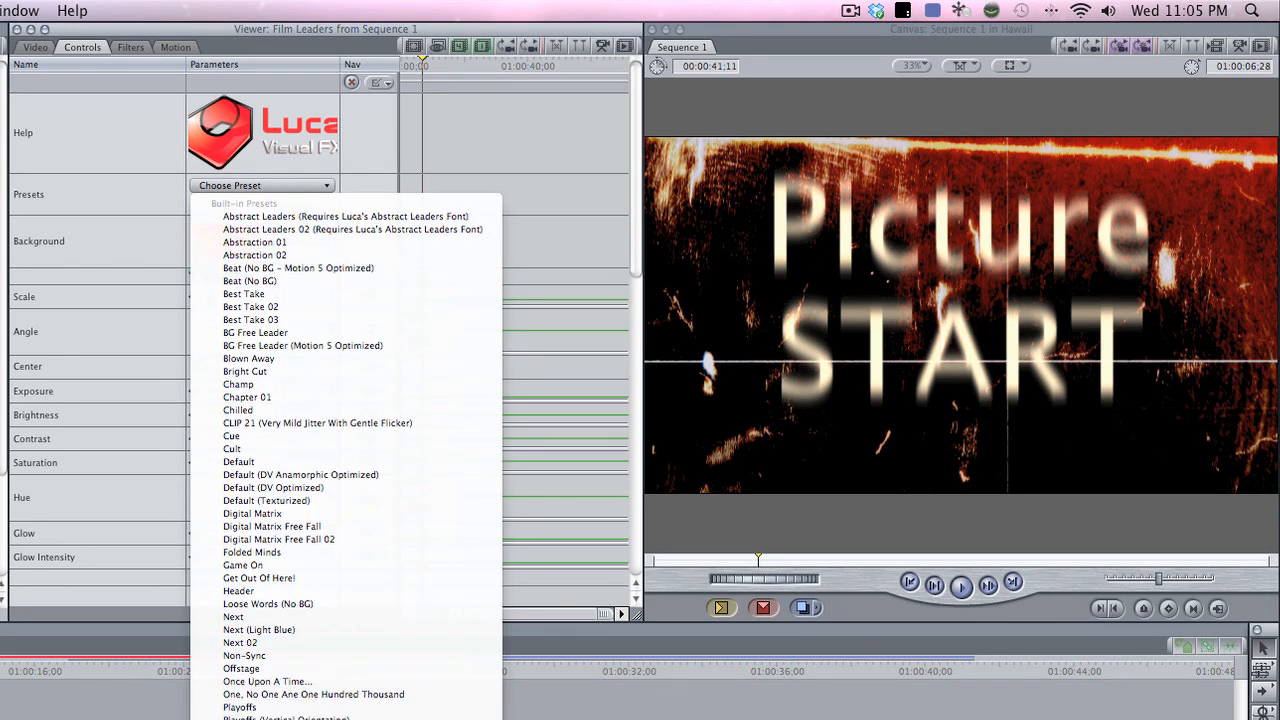
pyautogui.click(240, 707)
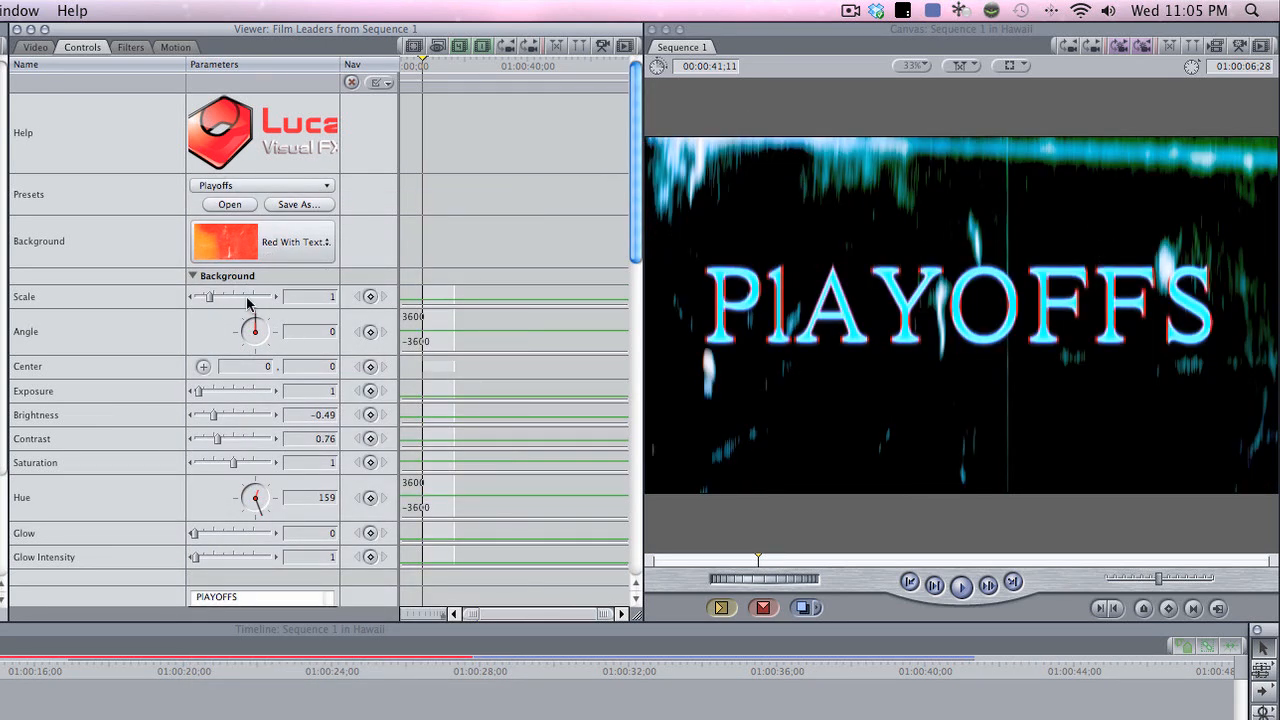
# Transform the leader's background with an angle of 29, a scale of 1.95 and a center of -415.95, 325.81
pyautogui.click(262, 322)
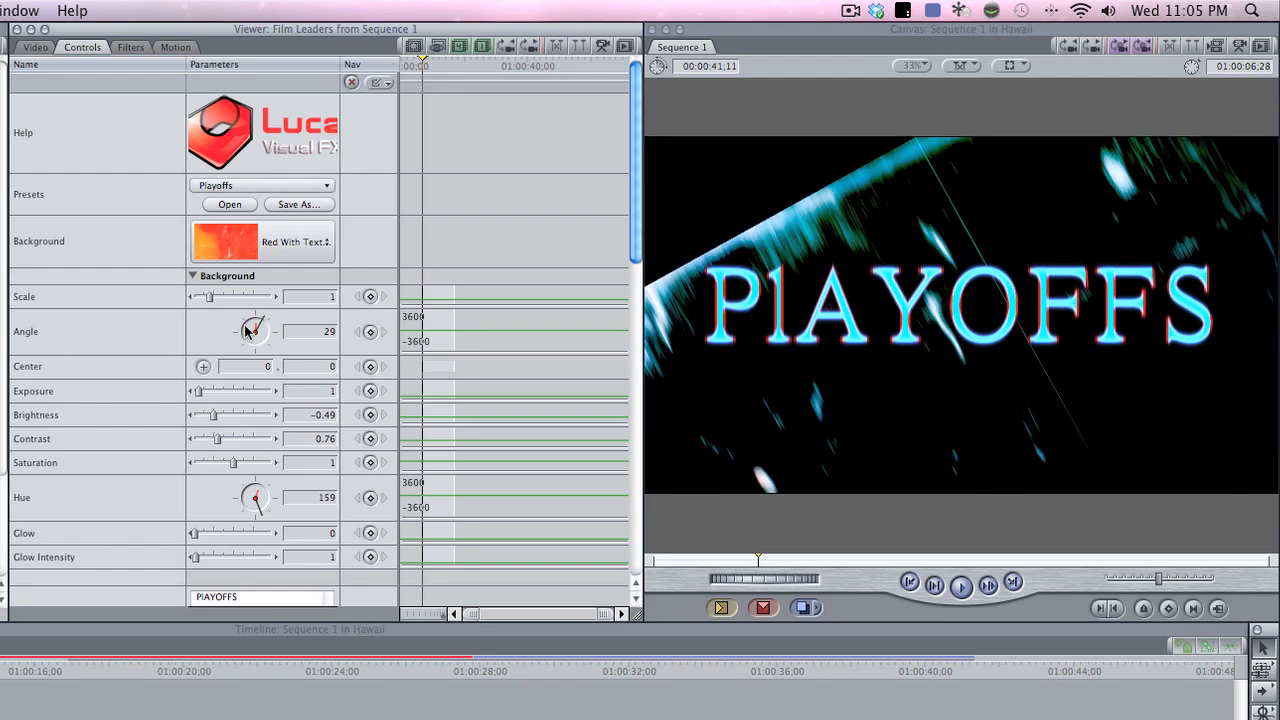
pyautogui.moveTo(218, 304); pyautogui.dragTo(225, 298)
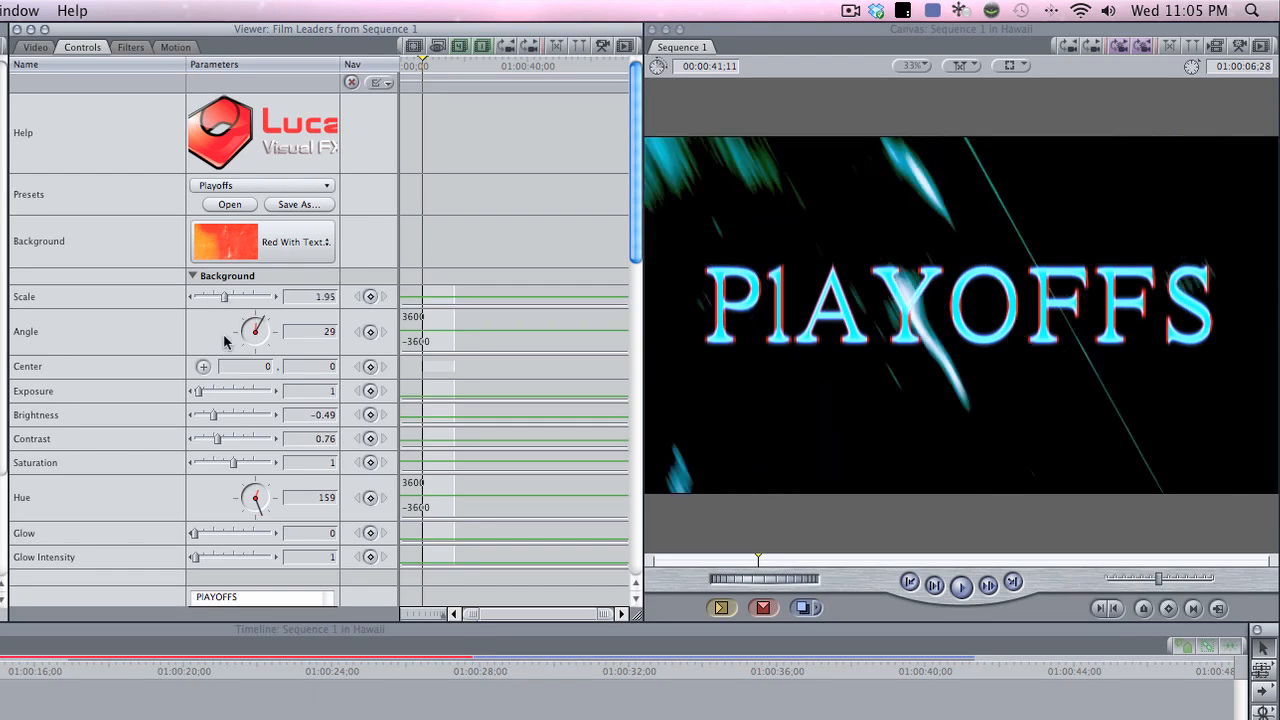
pyautogui.click(203, 366)
pyautogui.click(826, 428)
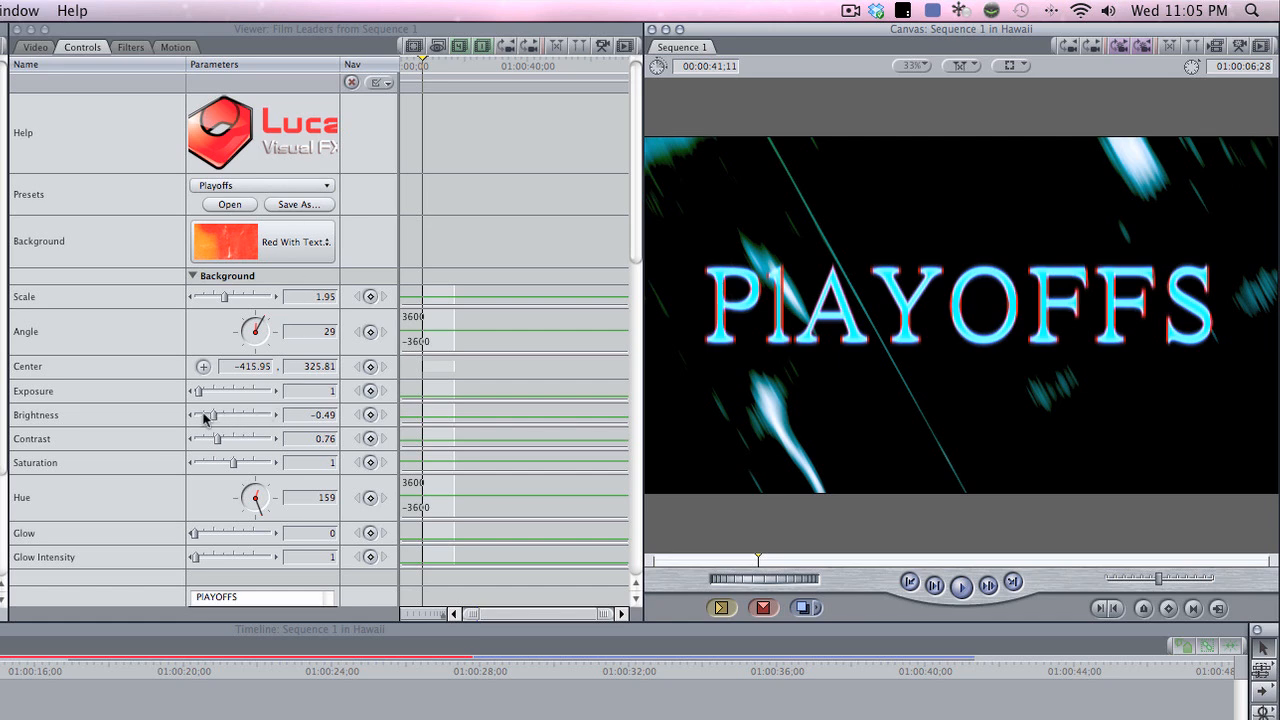
# Adjust the background's look to brightness -0.21, contrast 0.98, saturation 1.43 and hue 243
pyautogui.moveTo(220, 417); pyautogui.dragTo(224, 418)
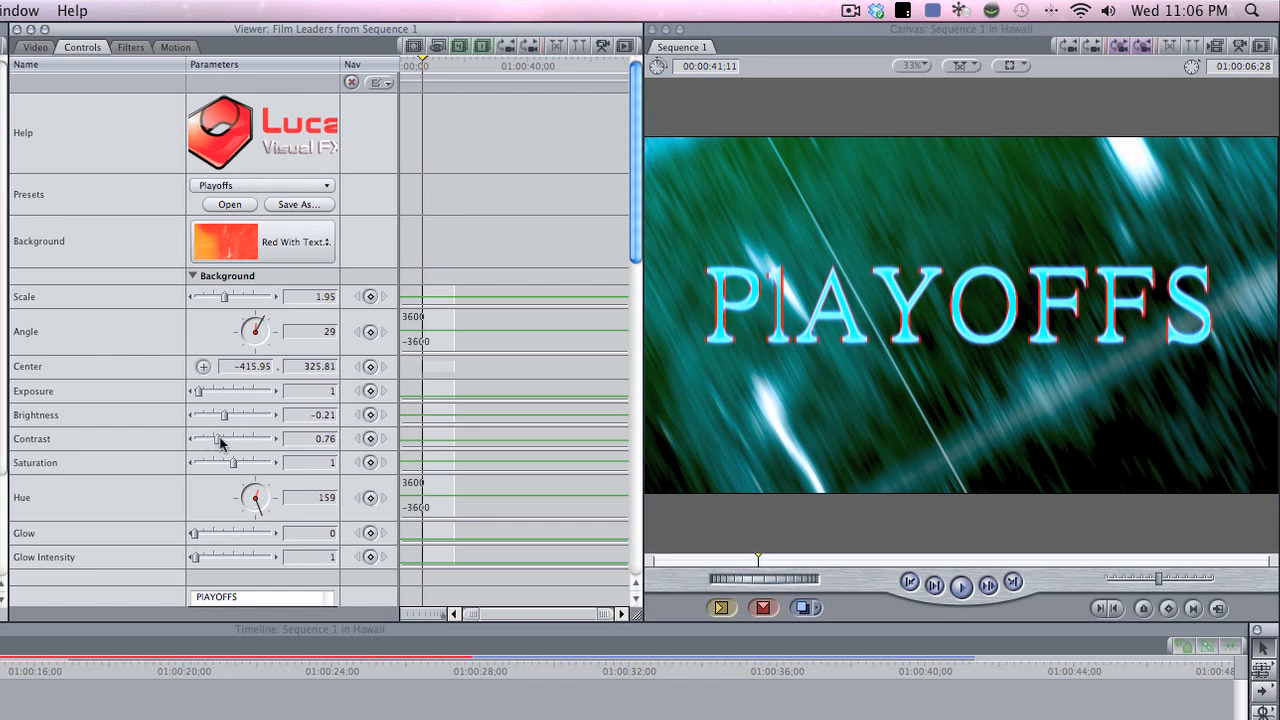
pyautogui.moveTo(220, 441); pyautogui.dragTo(229, 440)
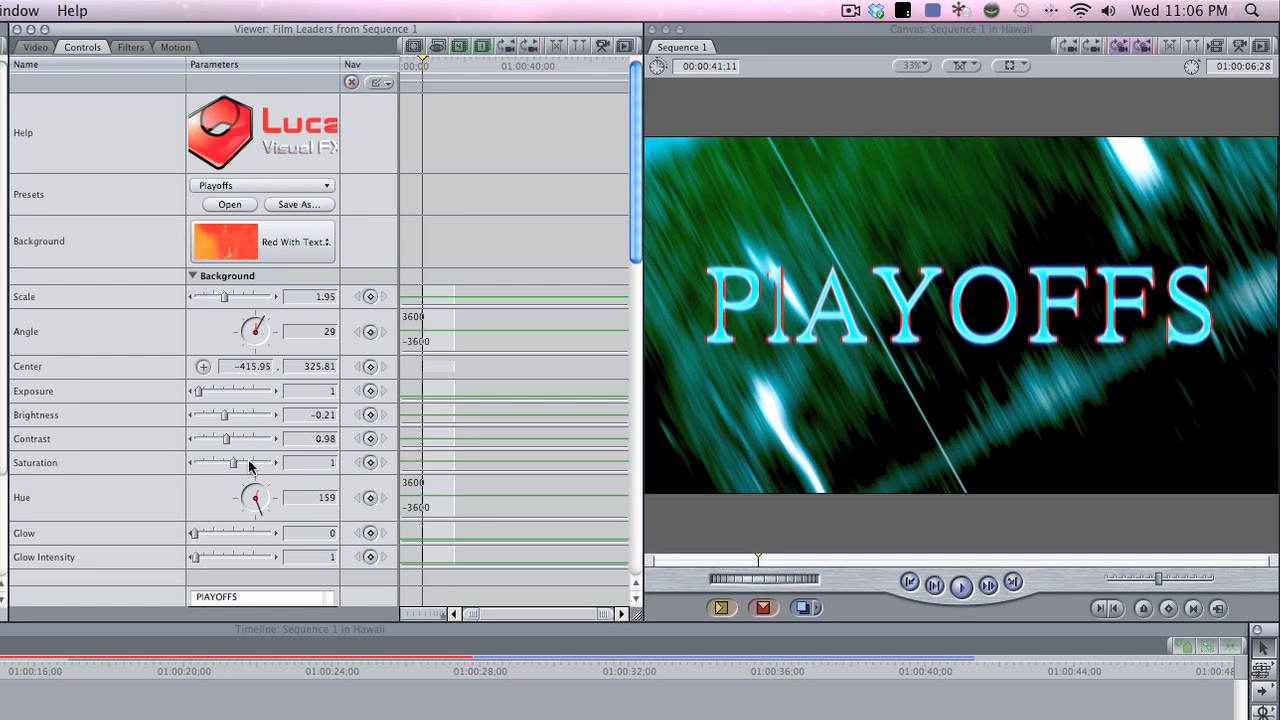
pyautogui.click(250, 463)
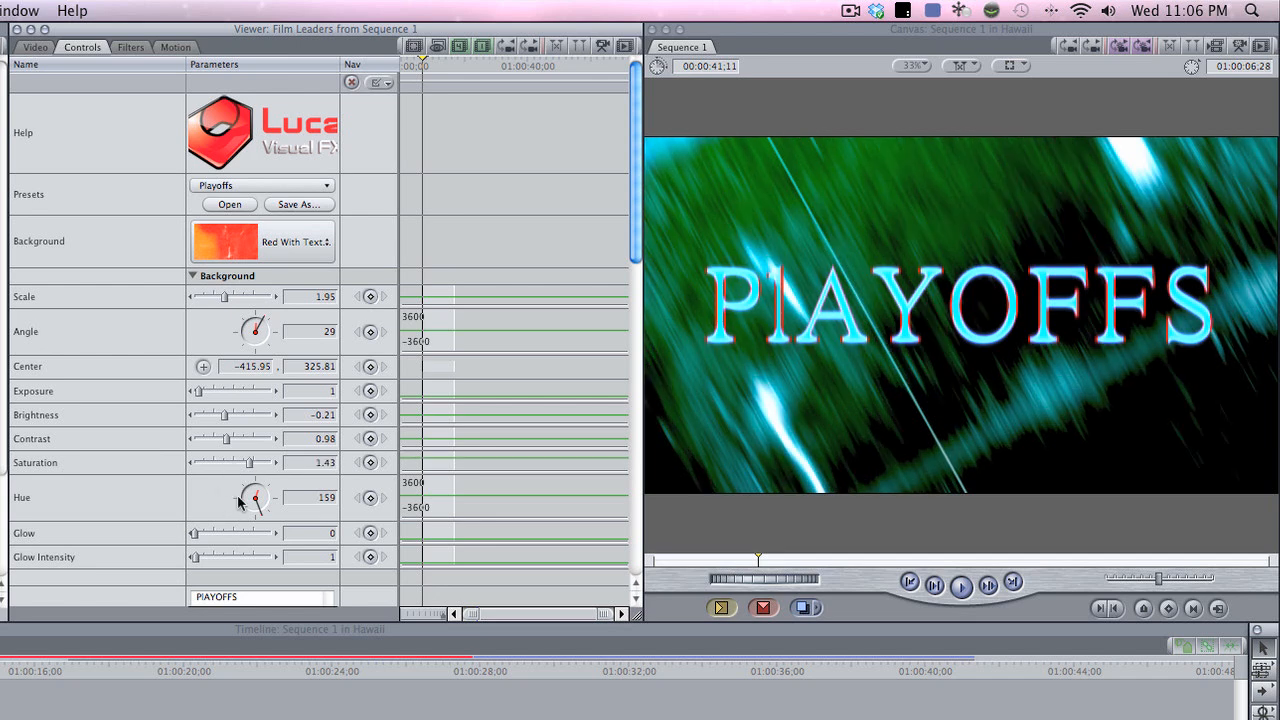
pyautogui.moveTo(241, 502); pyautogui.dragTo(246, 516)
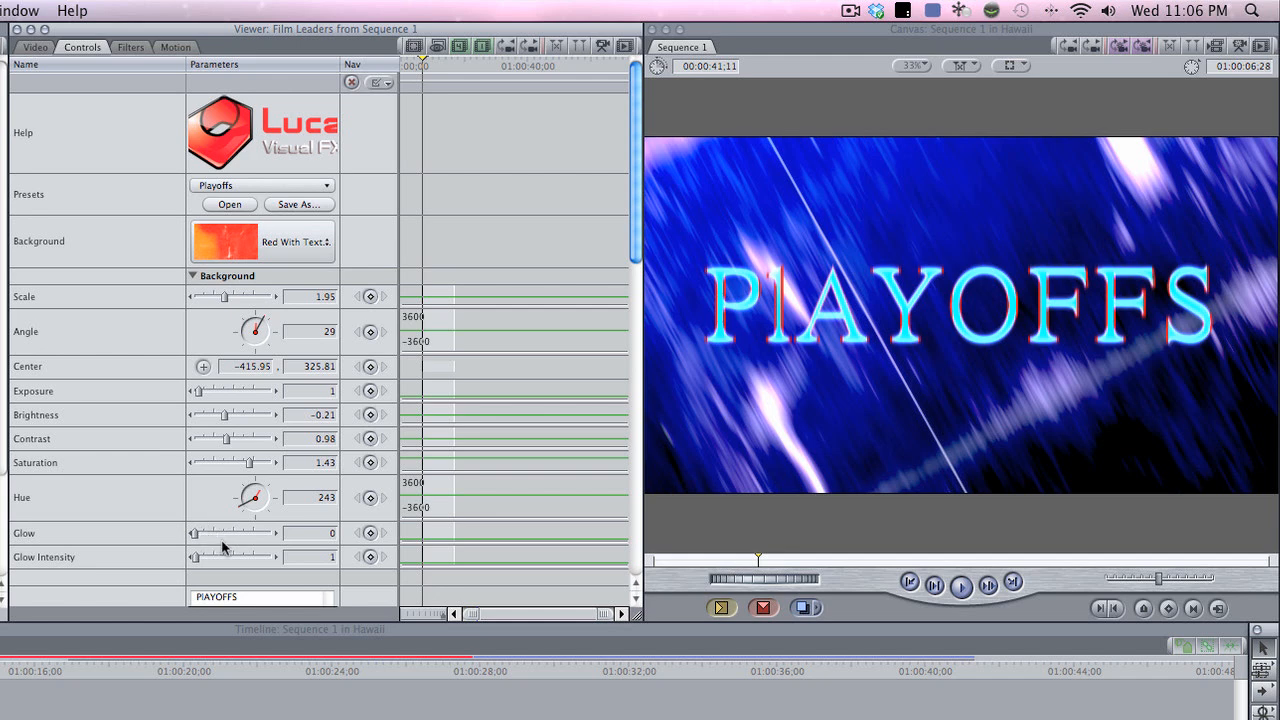
# Open the leader text for editing to examine it, and close the editor
pyautogui.moveTo(635, 242); pyautogui.dragTo(631, 318)
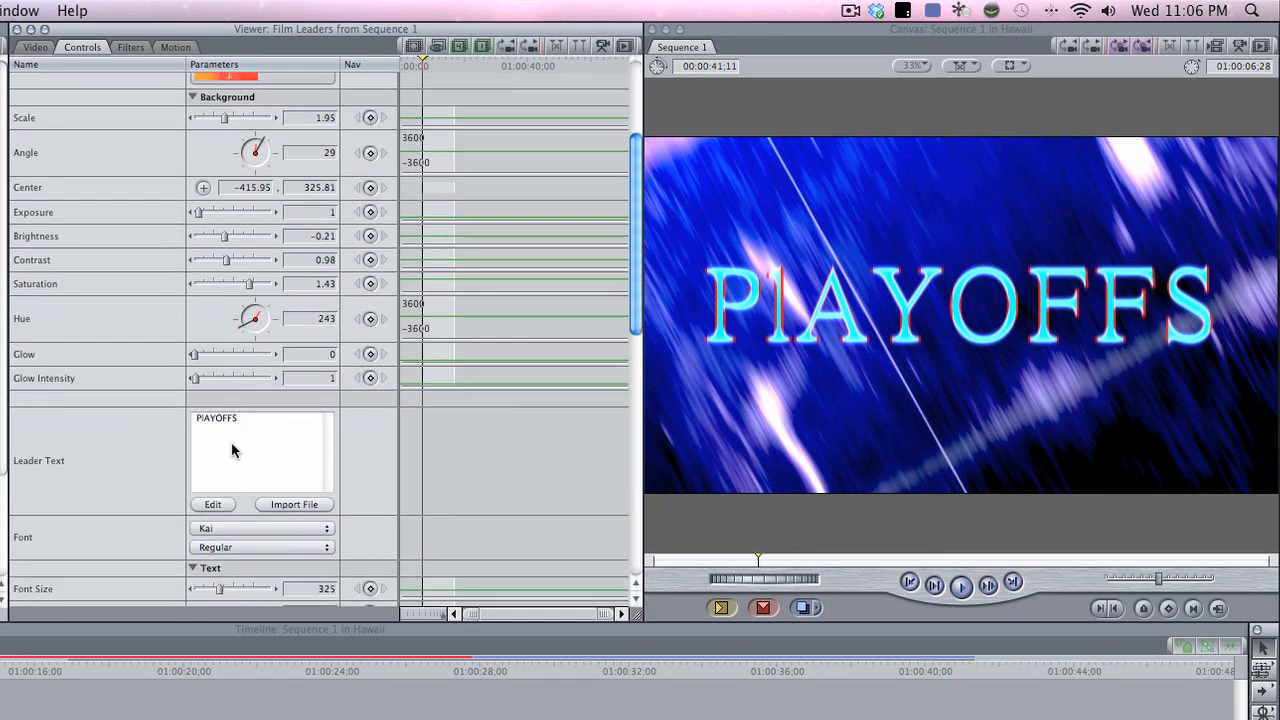
pyautogui.click(218, 505)
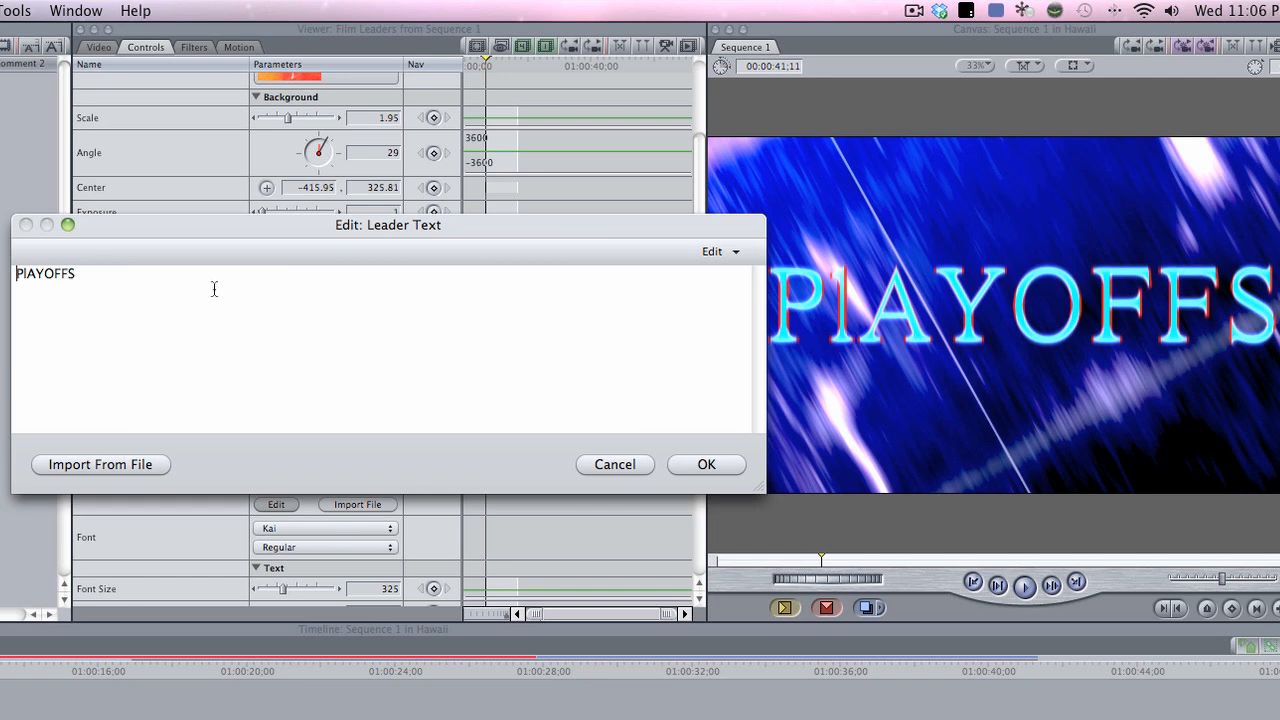
pyautogui.click(710, 462)
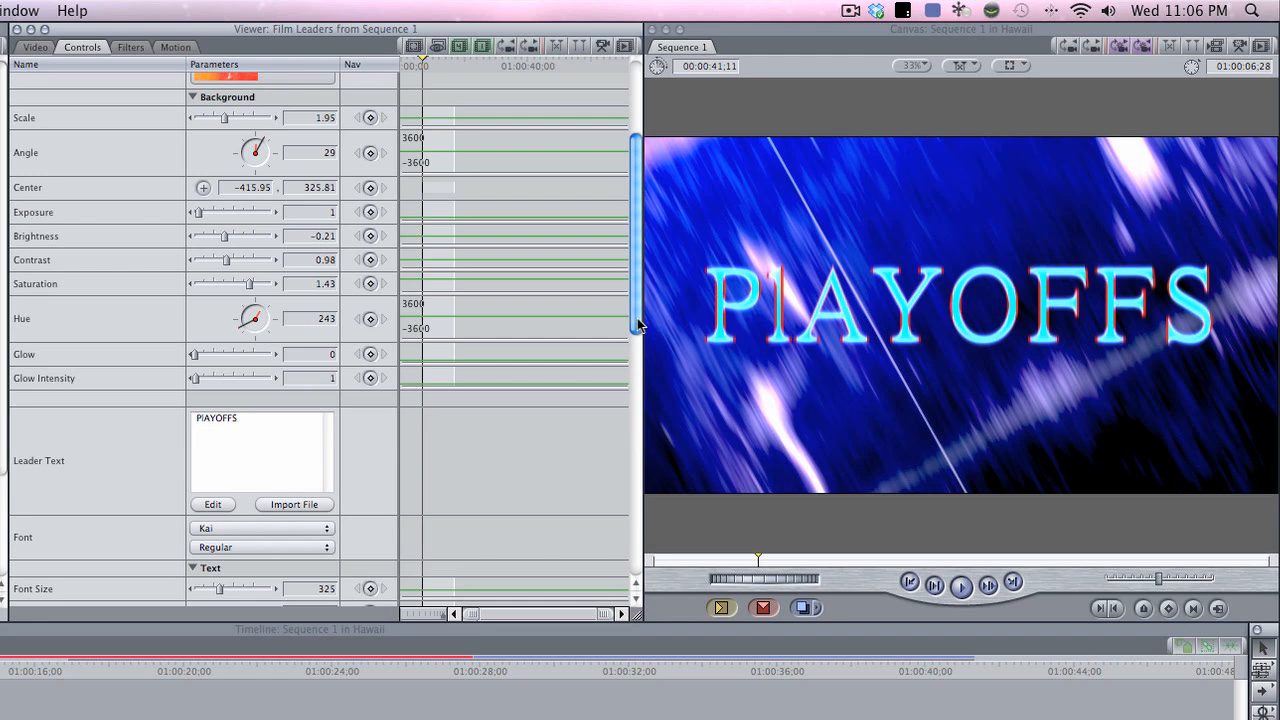
# Set the leader text's font size to 293 and its Aspect & Flip to 0.64
pyautogui.moveTo(637, 318); pyautogui.dragTo(640, 390)
pyautogui.moveTo(218, 413); pyautogui.dragTo(200, 483)
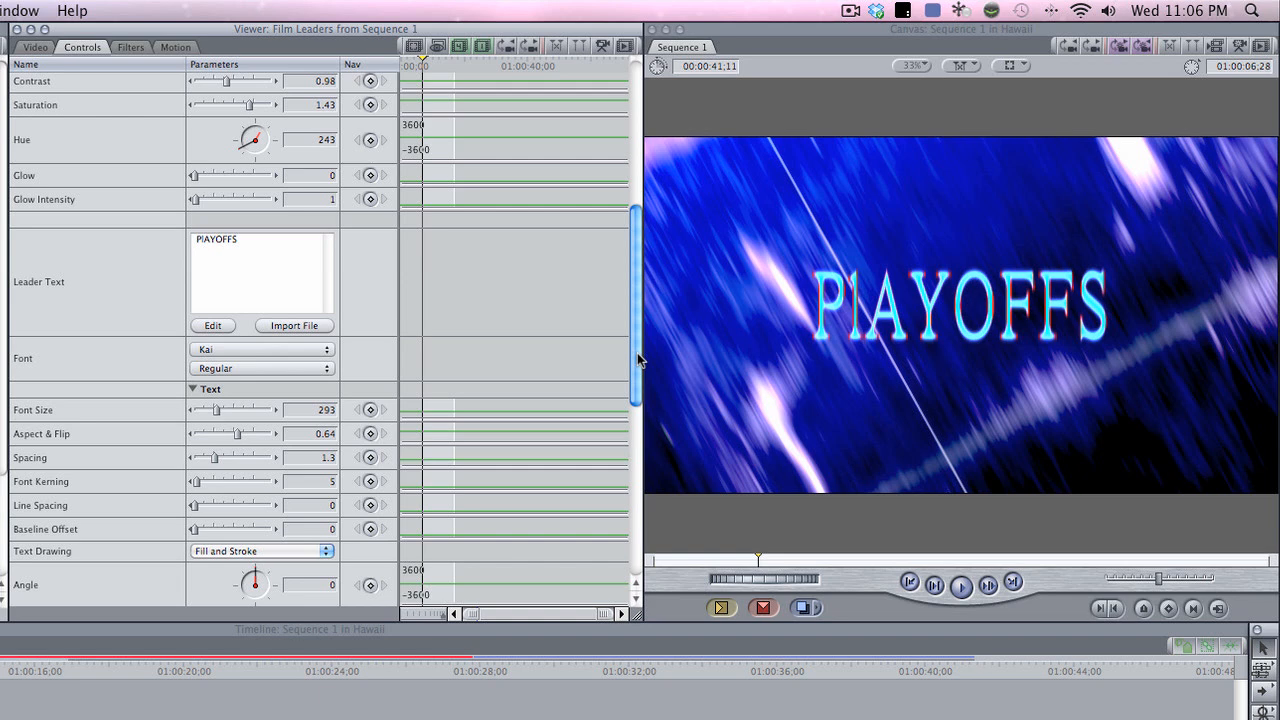
# Browse the list of fonts available for the leader text
pyautogui.moveTo(637, 353); pyautogui.dragTo(635, 375)
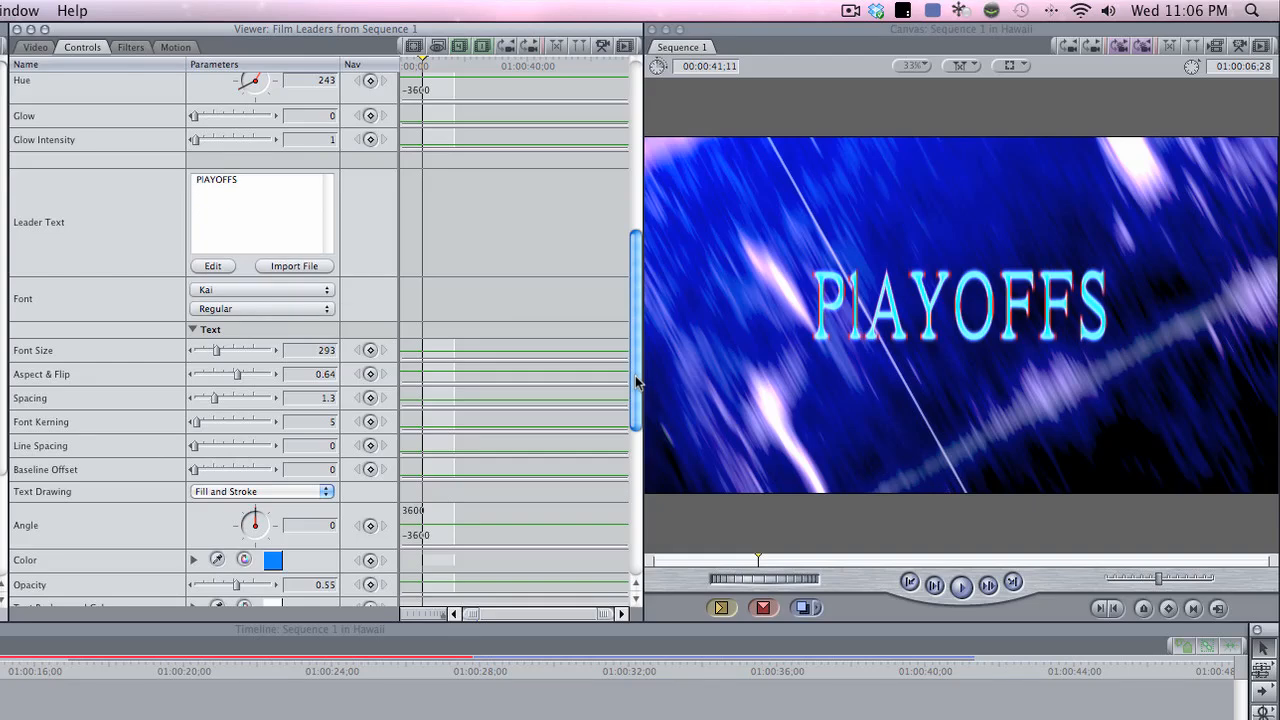
pyautogui.click(237, 289)
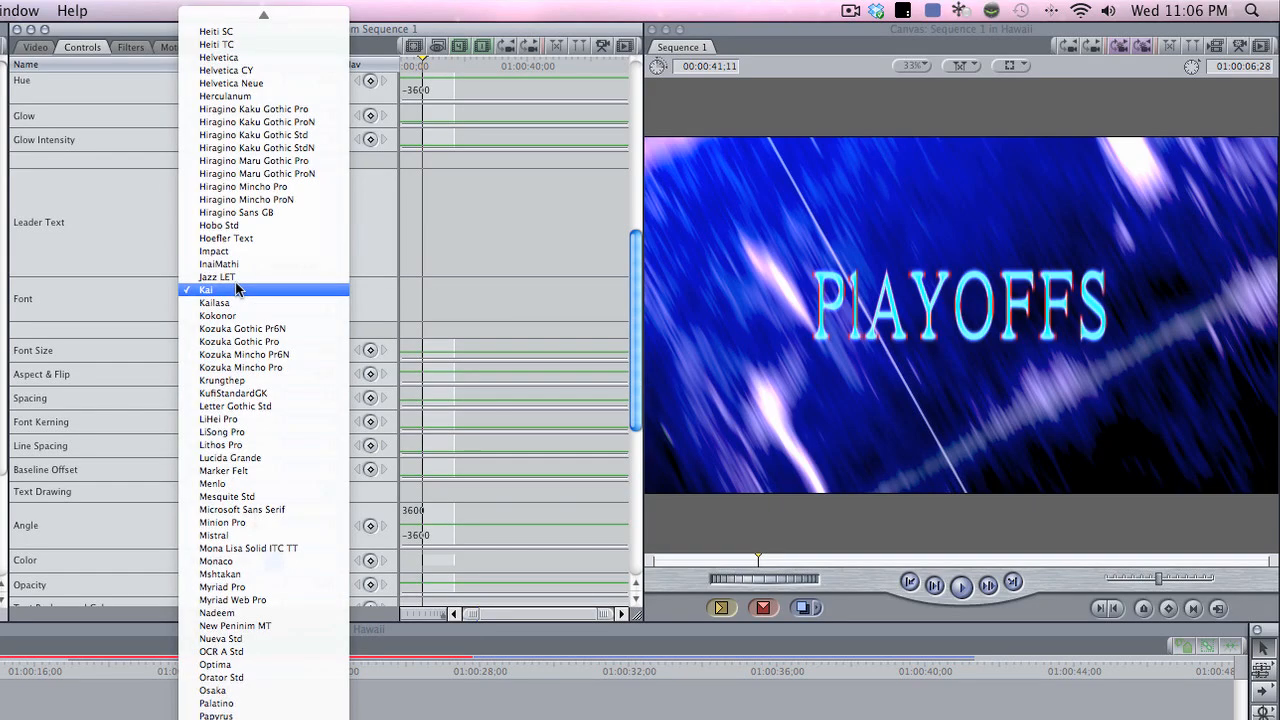
pyautogui.click(126, 289)
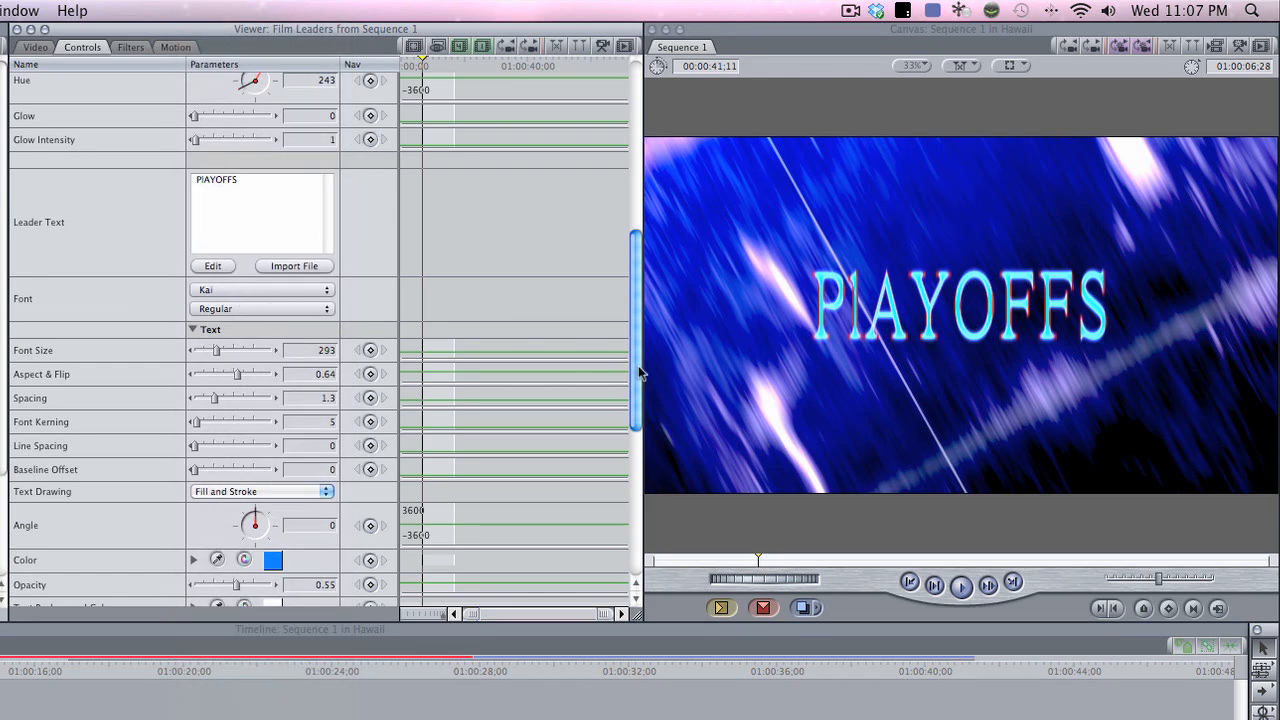
# Try the Stroke and Fill text drawing modes on the leader text, and restore Fill and Stroke
pyautogui.click(240, 492)
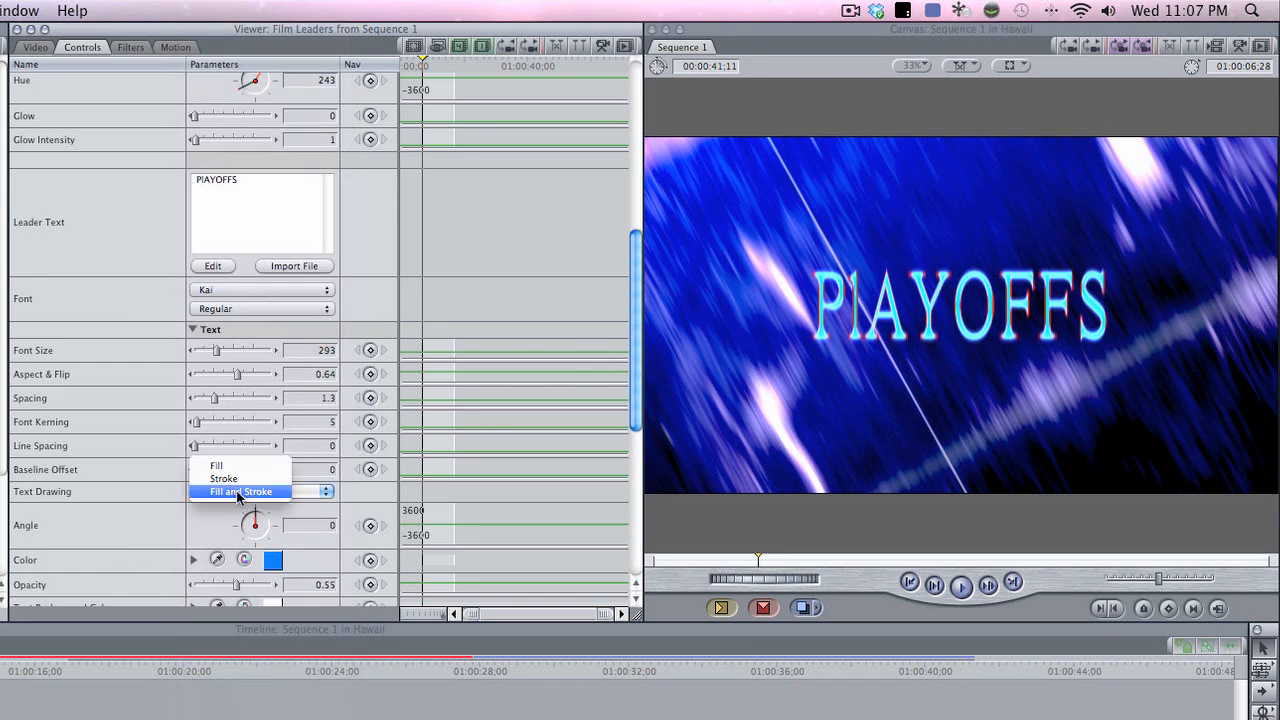
pyautogui.click(258, 485)
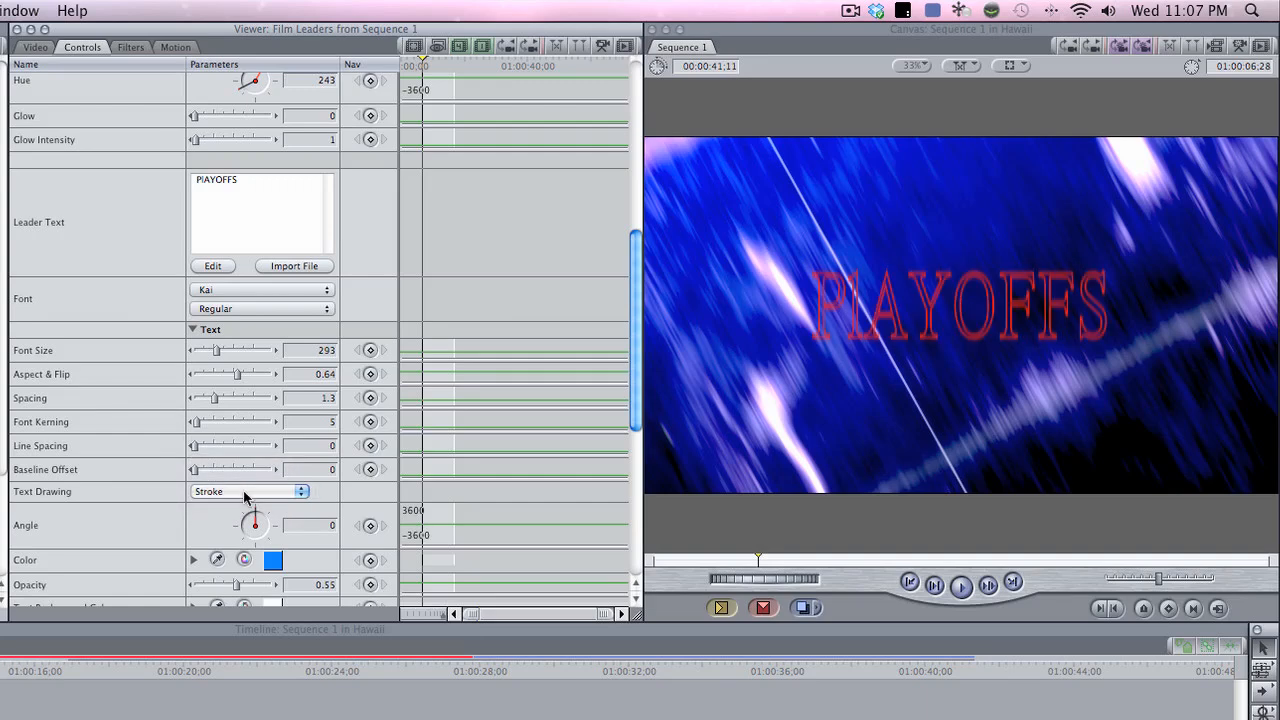
pyautogui.click(232, 491)
pyautogui.click(228, 479)
pyautogui.click(240, 492)
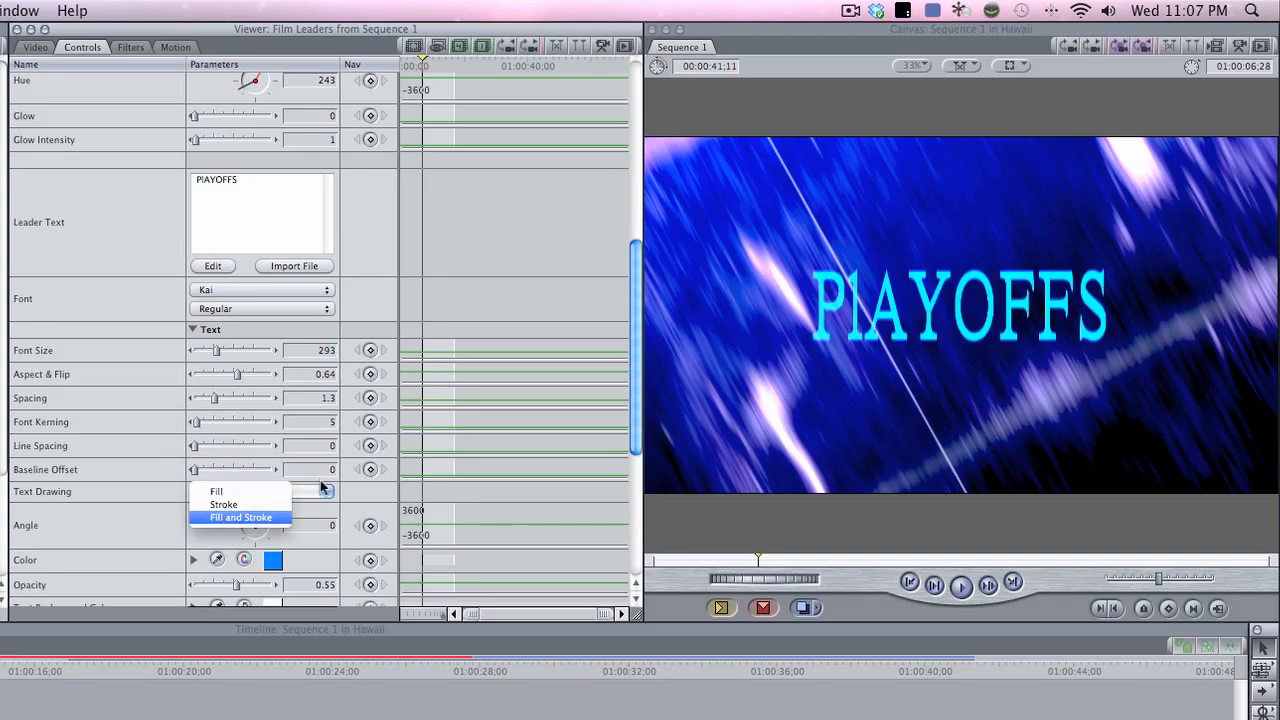
pyautogui.click(240, 517)
# Rotate the leader text to an angle of -45 and change its color to yellow
pyautogui.moveTo(635, 390); pyautogui.dragTo(633, 443)
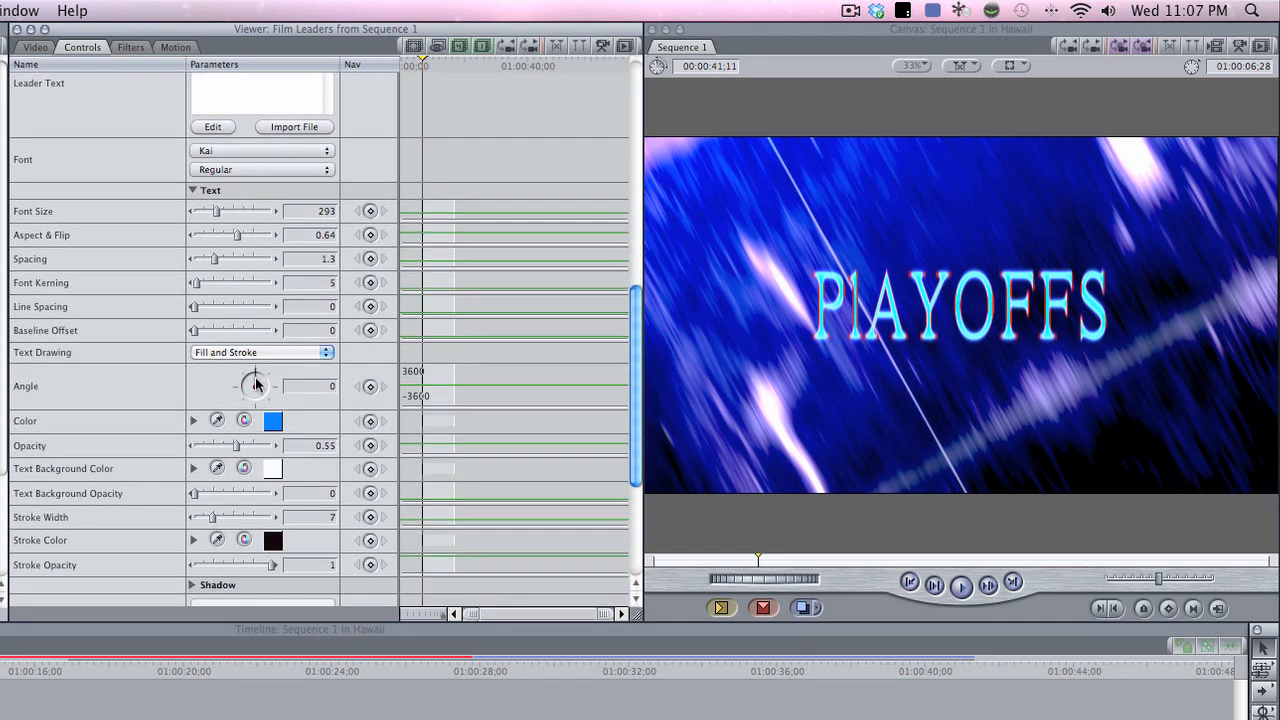
pyautogui.moveTo(252, 380)
pyautogui.mouseDown()
pyautogui.moveTo(265, 385)
pyautogui.moveTo(247, 380)
pyautogui.mouseUp()
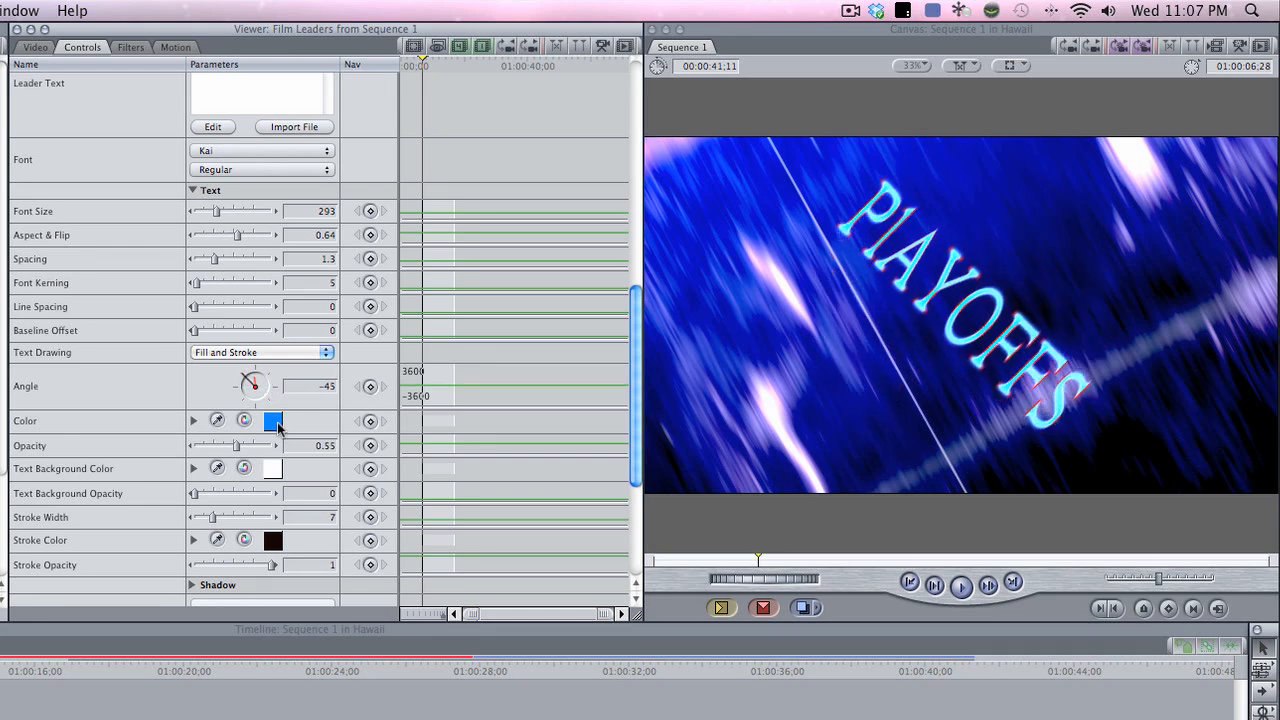
pyautogui.click(273, 421)
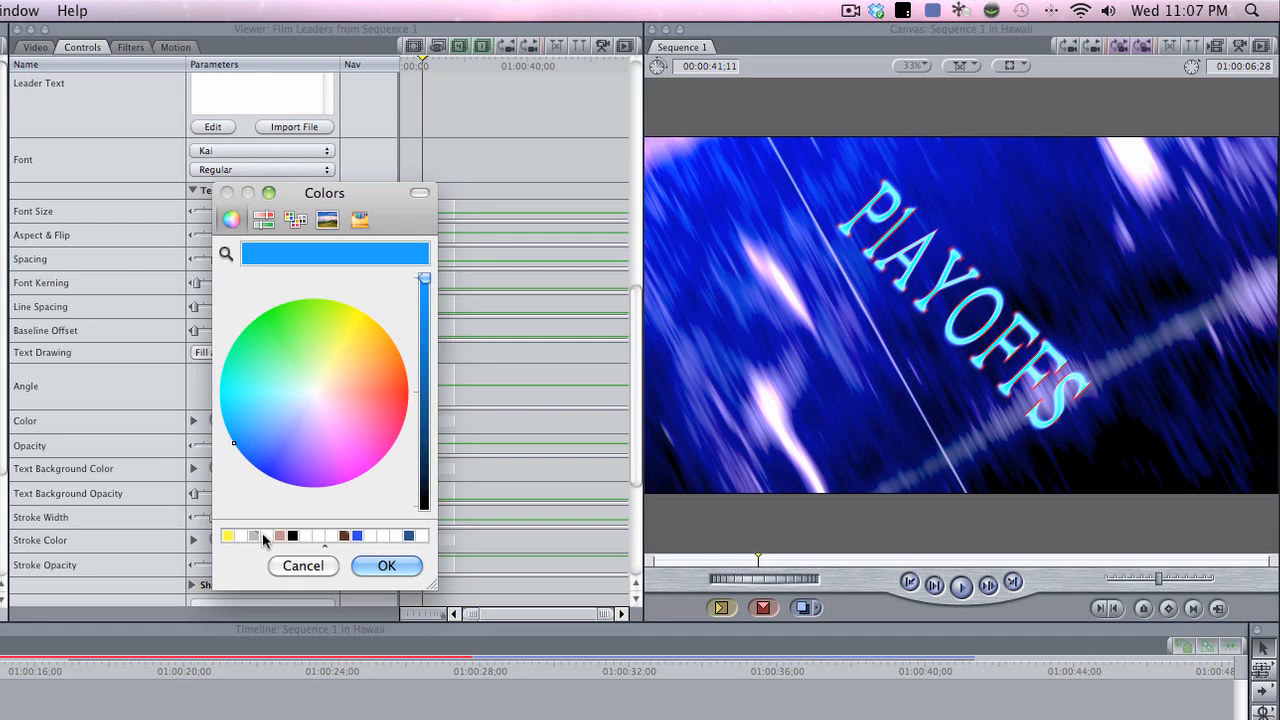
pyautogui.click(227, 535)
pyautogui.click(390, 565)
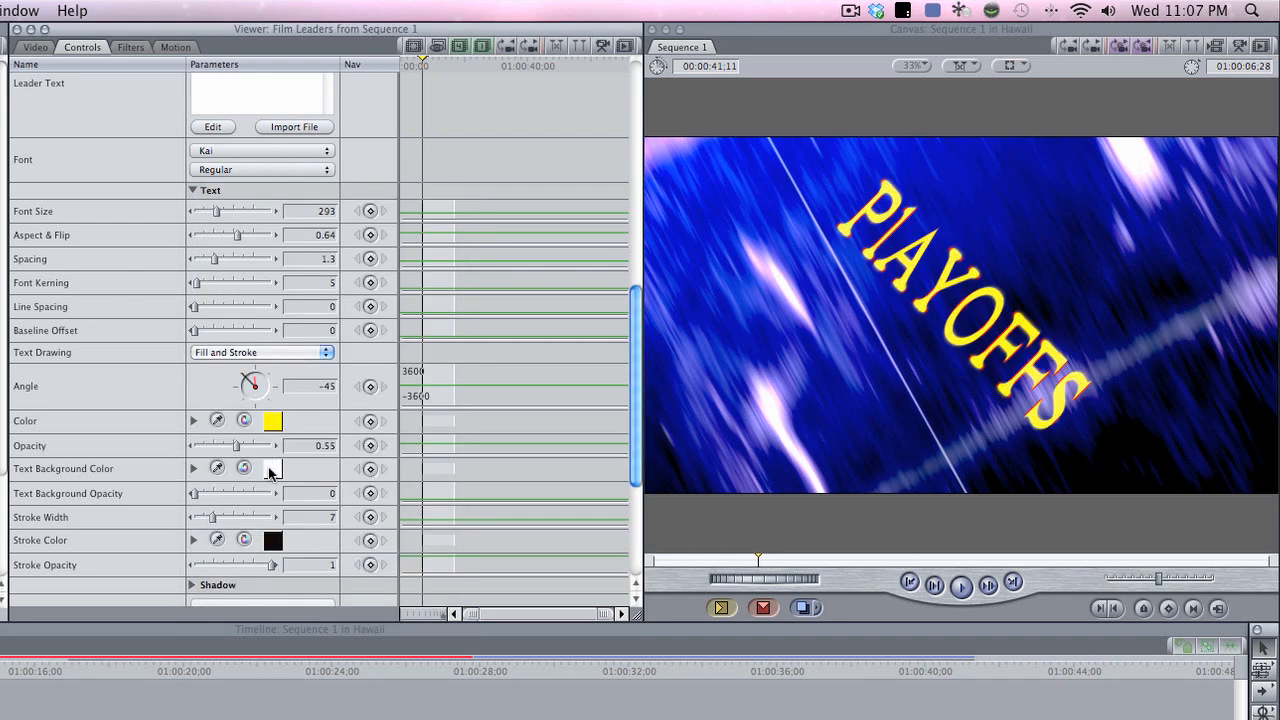
# Change the text background color to orange and set the text background opacity to 0
pyautogui.click(274, 470)
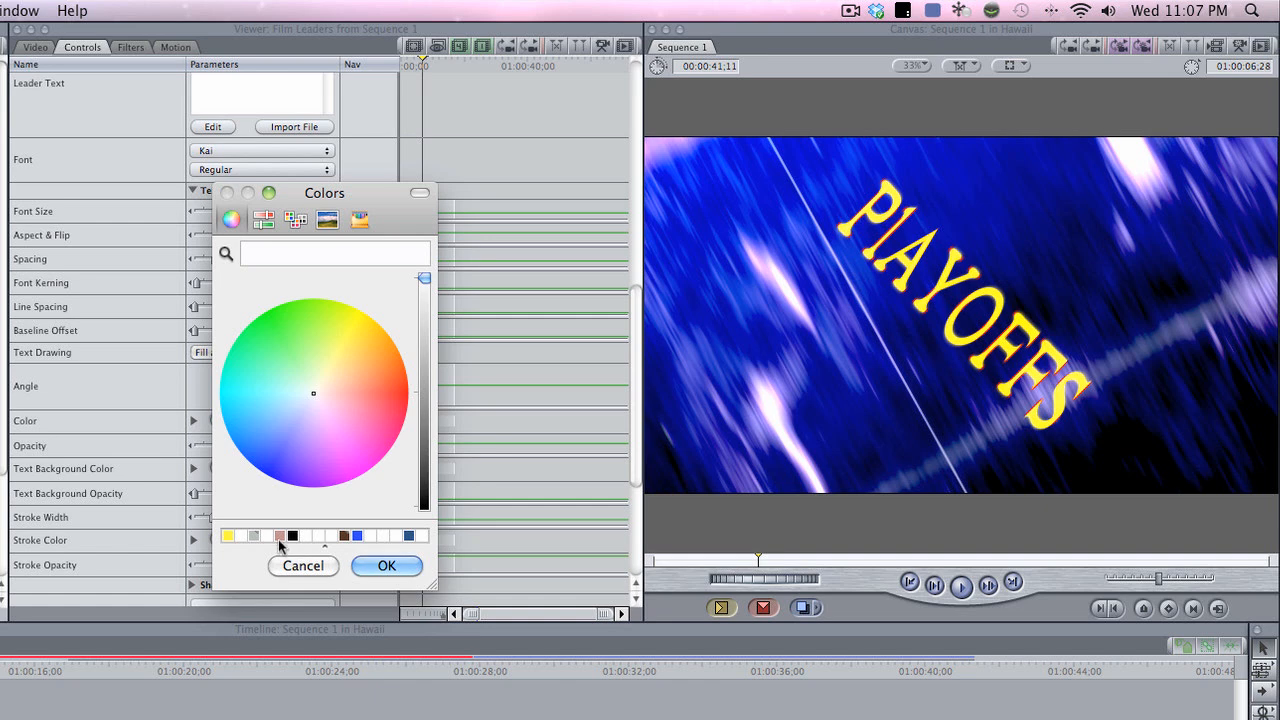
pyautogui.click(388, 386)
pyautogui.click(386, 566)
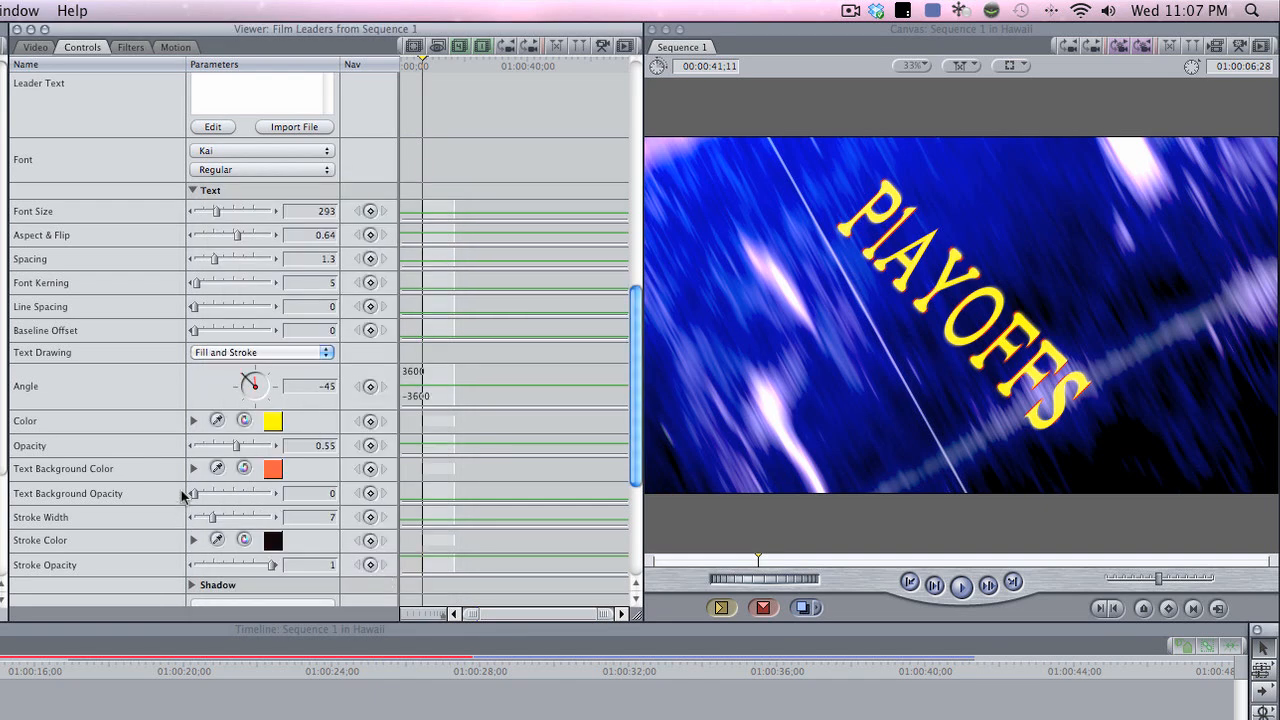
pyautogui.moveTo(195, 495); pyautogui.dragTo(192, 495)
# Set the leader text's stroke width to 4, its stroke color to blue and its stroke opacity to 0.29
pyautogui.moveTo(213, 518); pyautogui.dragTo(205, 520)
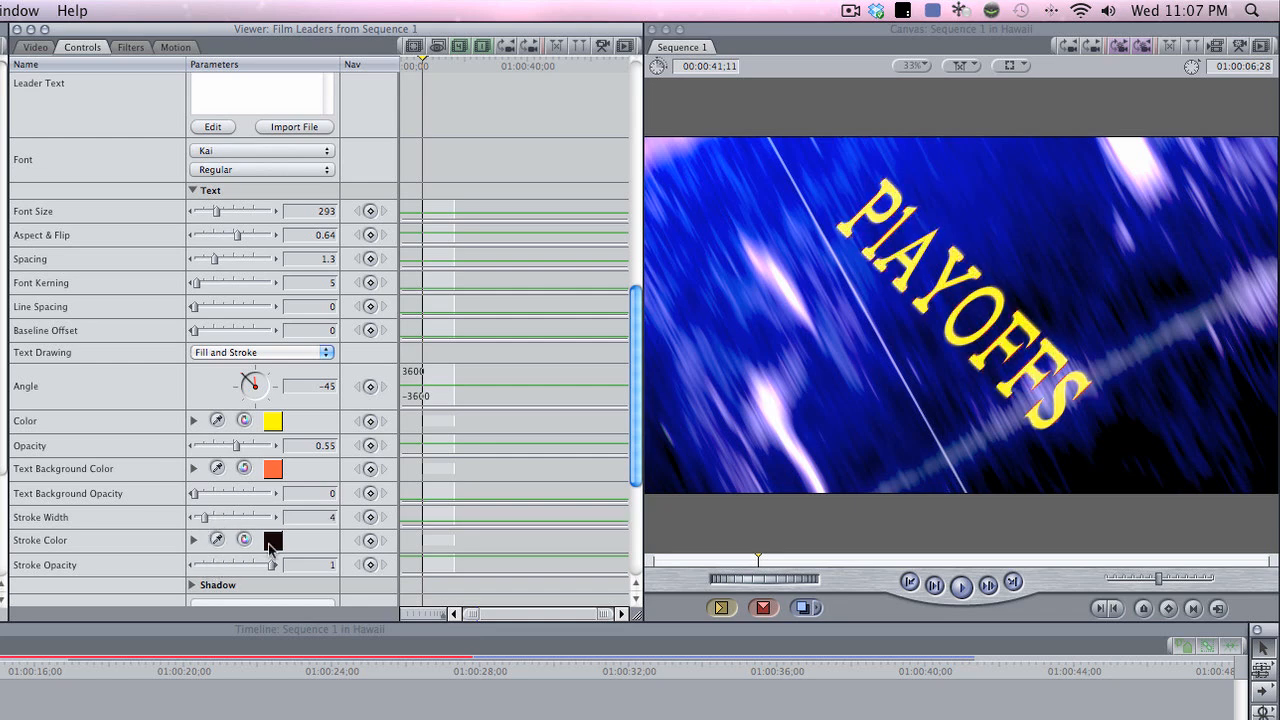
pyautogui.click(273, 541)
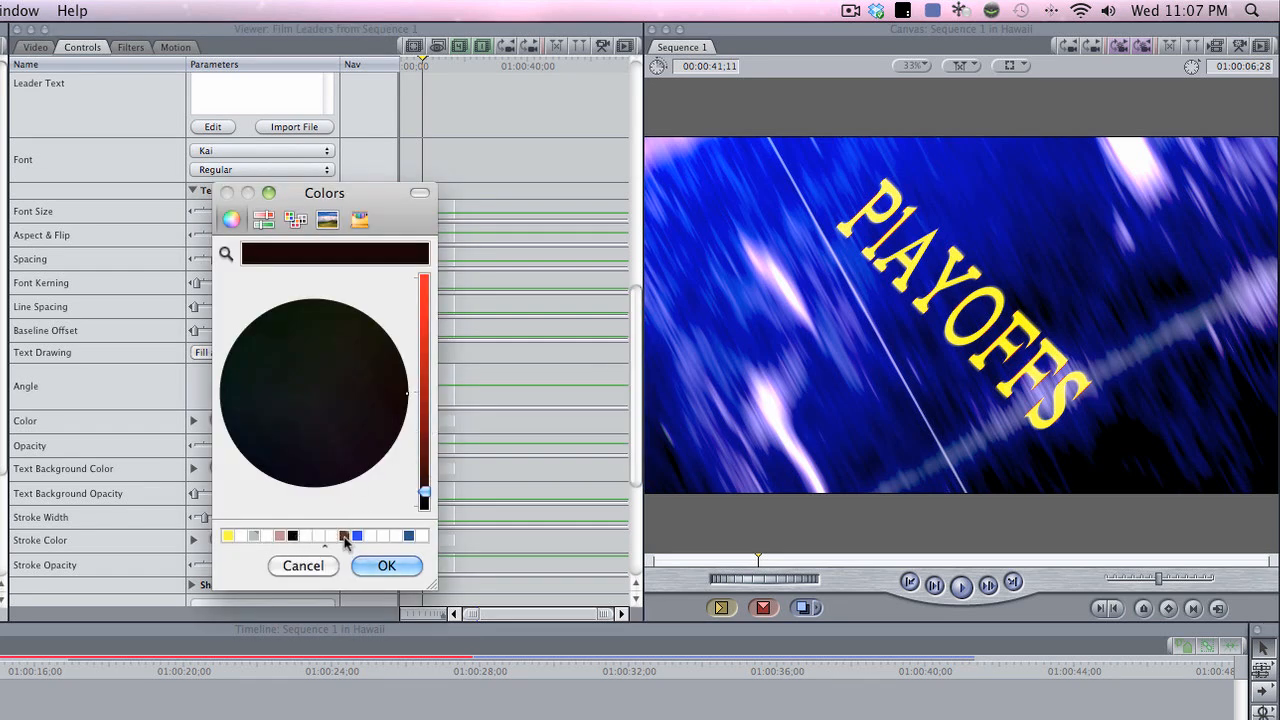
pyautogui.click(357, 536)
pyautogui.click(377, 565)
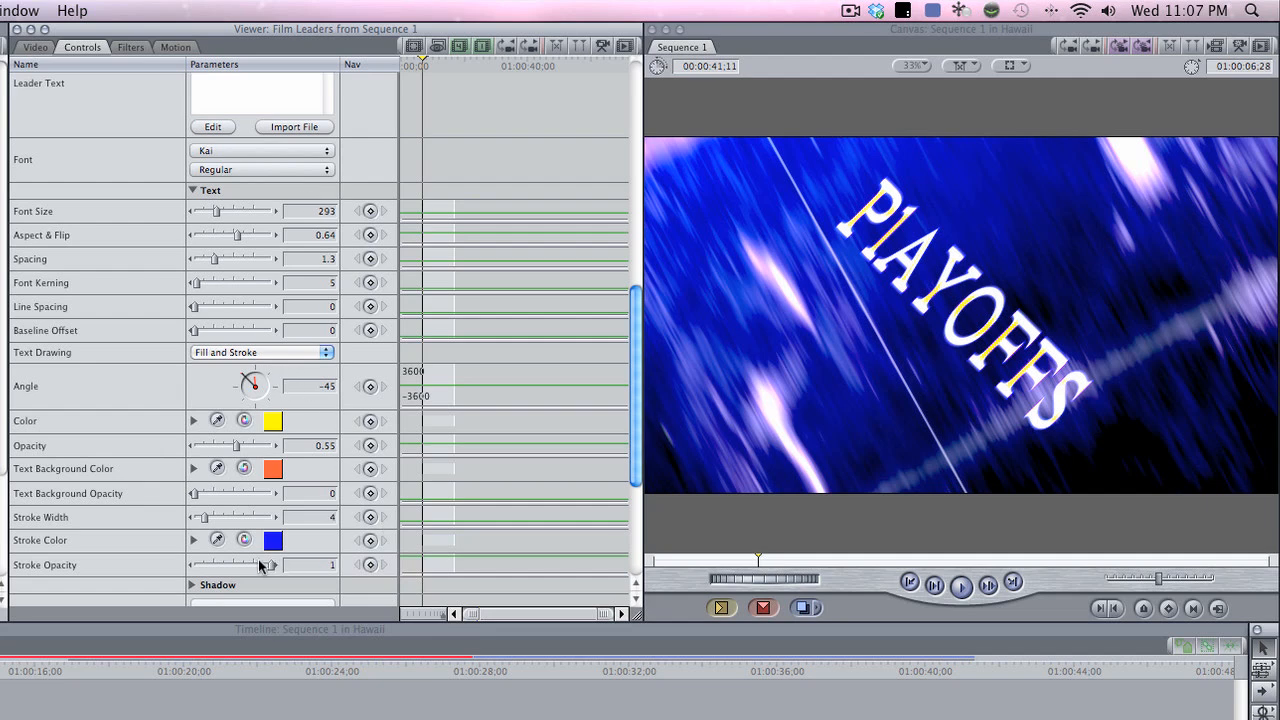
pyautogui.moveTo(259, 566); pyautogui.dragTo(215, 566)
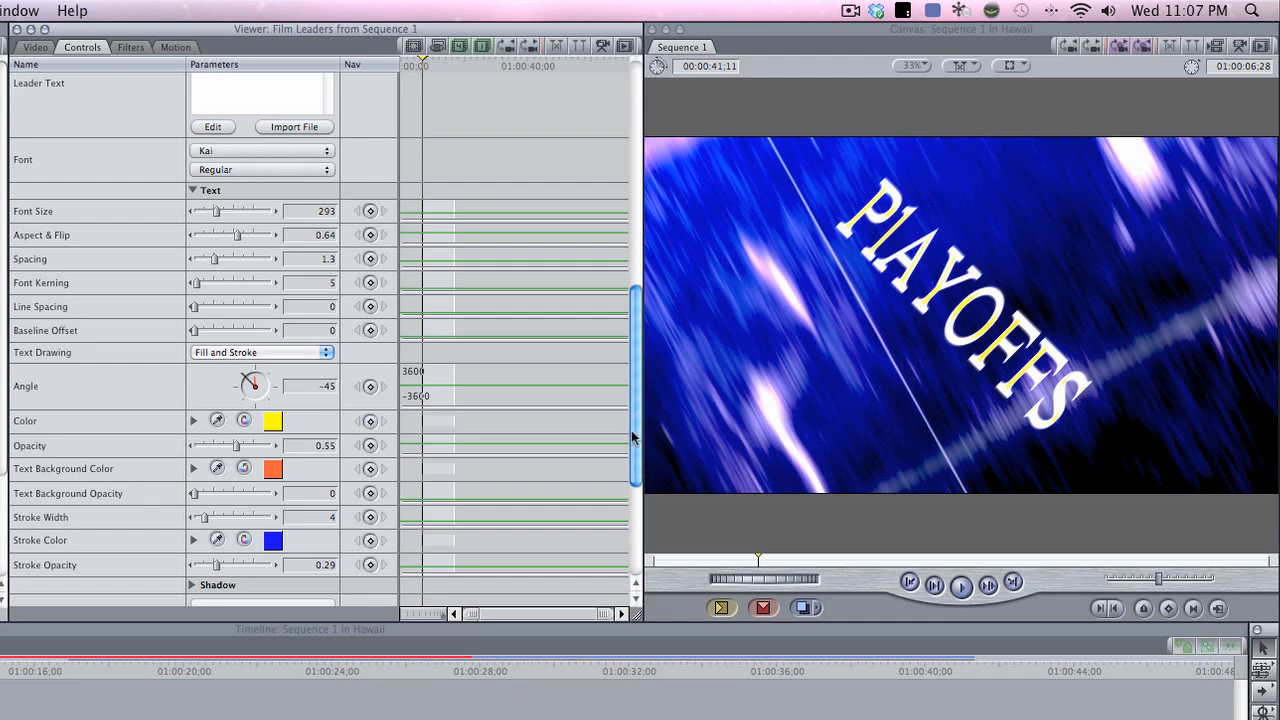
# Try the Sparse Brush Strokes and Folded Paper text textures, apply Grungy Pattern, and view the text texture parameters
pyautogui.moveTo(632, 437); pyautogui.dragTo(533, 525)
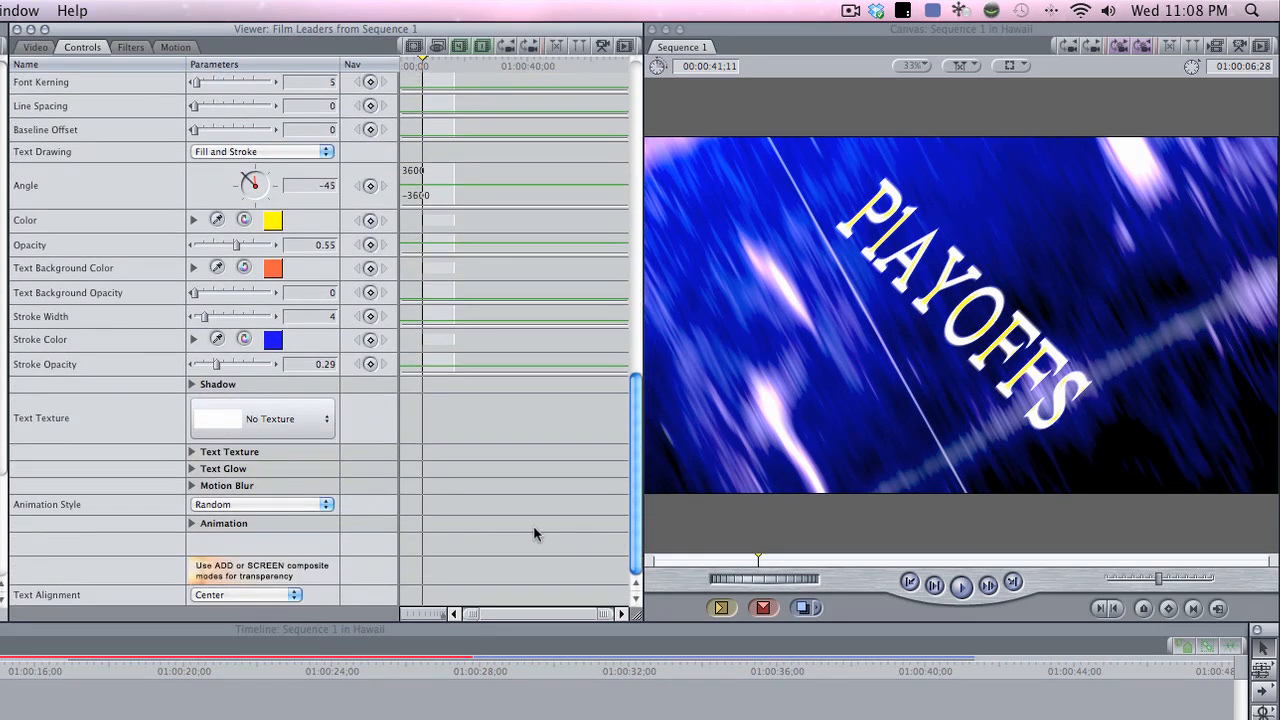
pyautogui.click(297, 420)
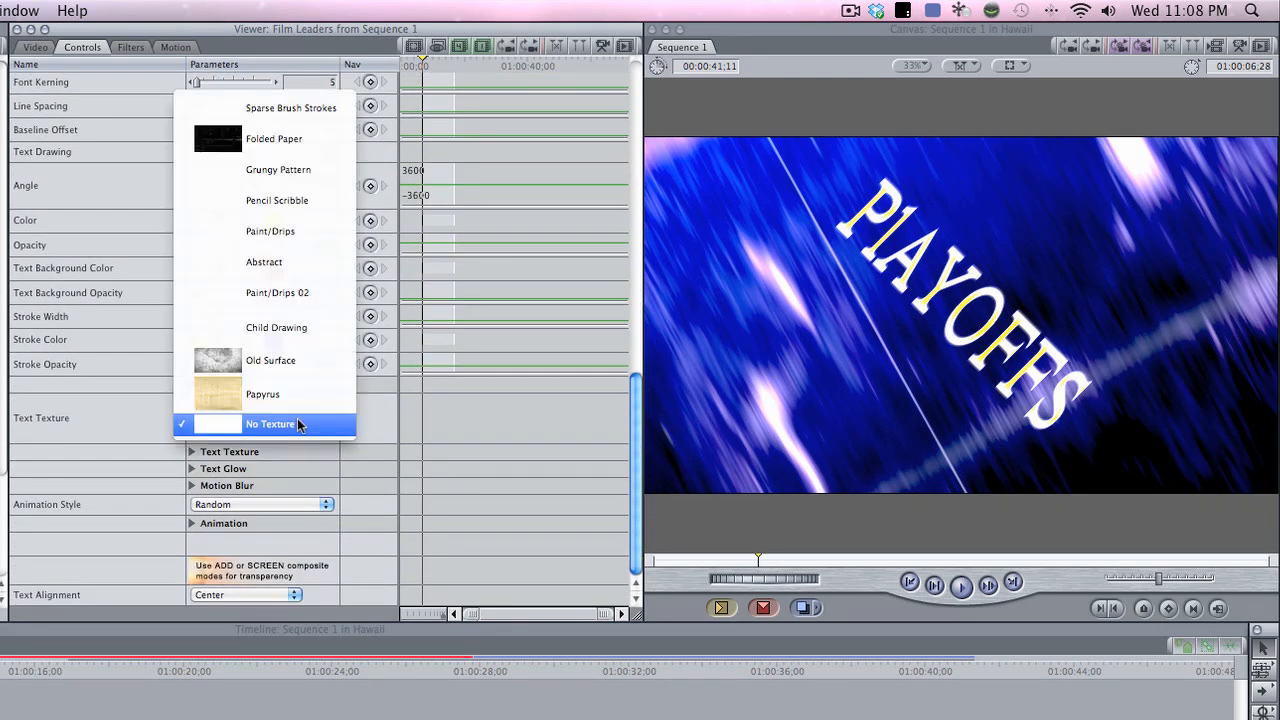
pyautogui.click(290, 116)
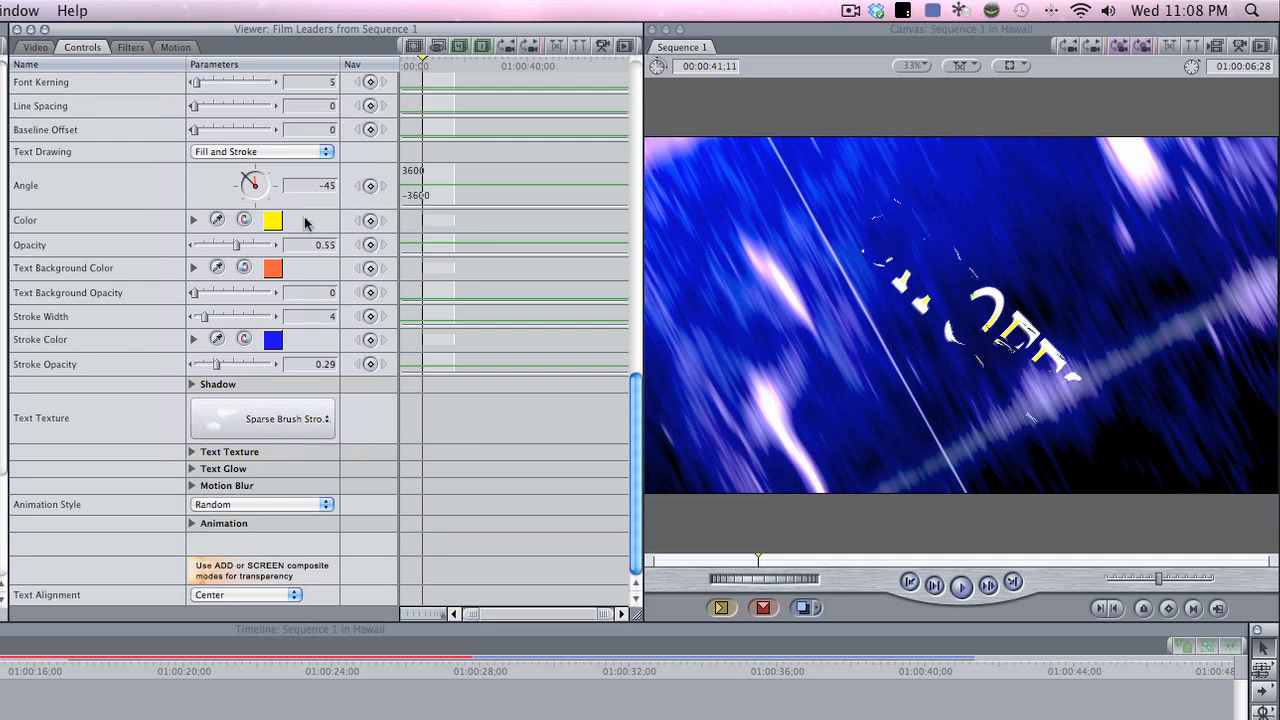
pyautogui.click(292, 431)
pyautogui.click(312, 468)
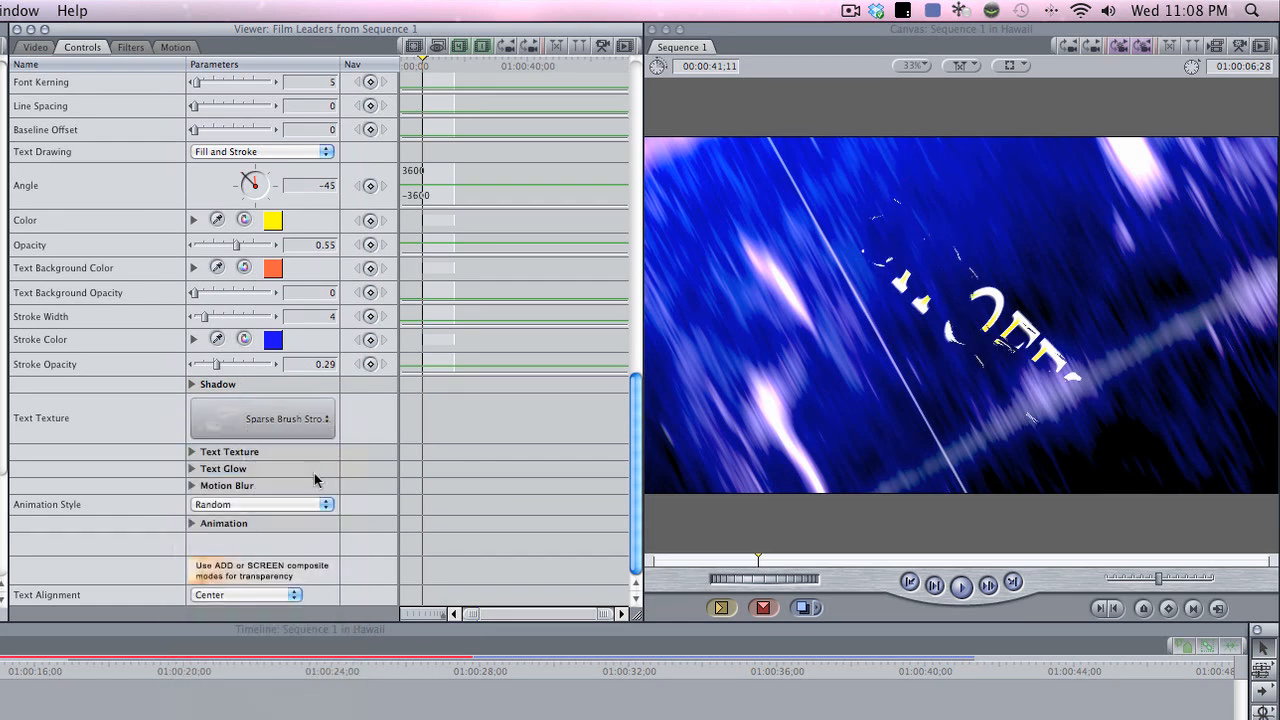
pyautogui.click(287, 414)
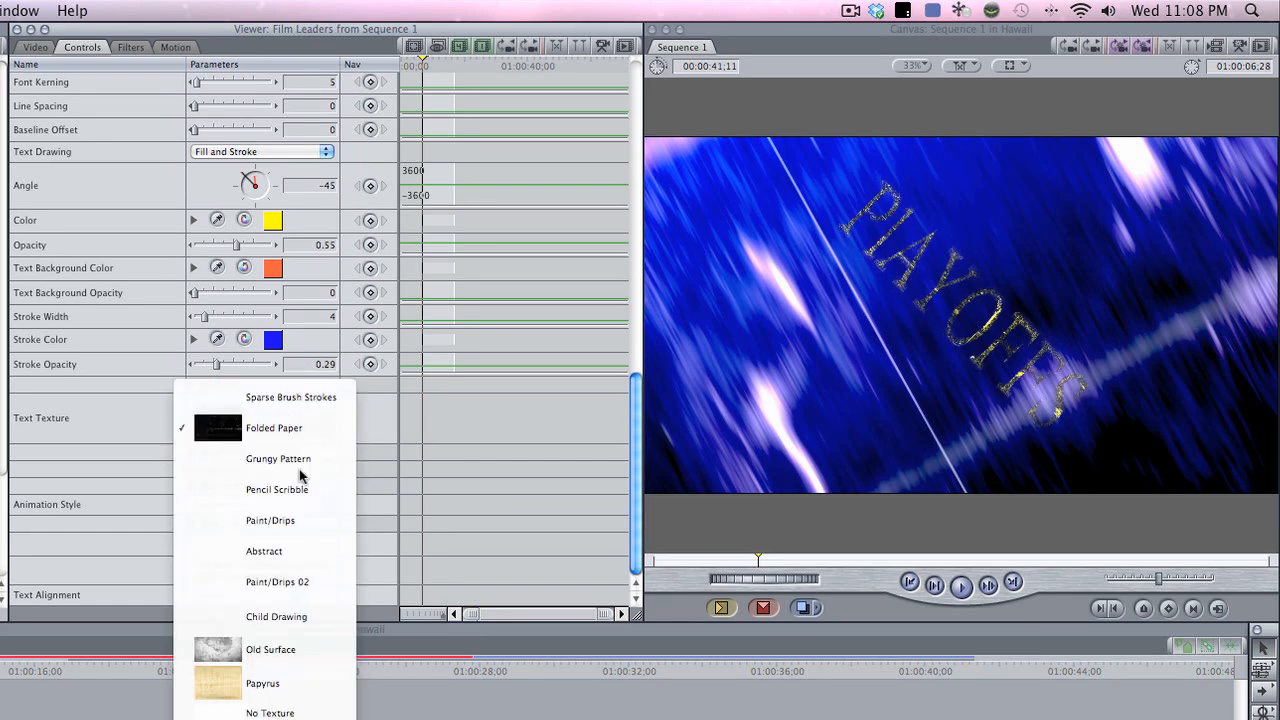
pyautogui.click(299, 466)
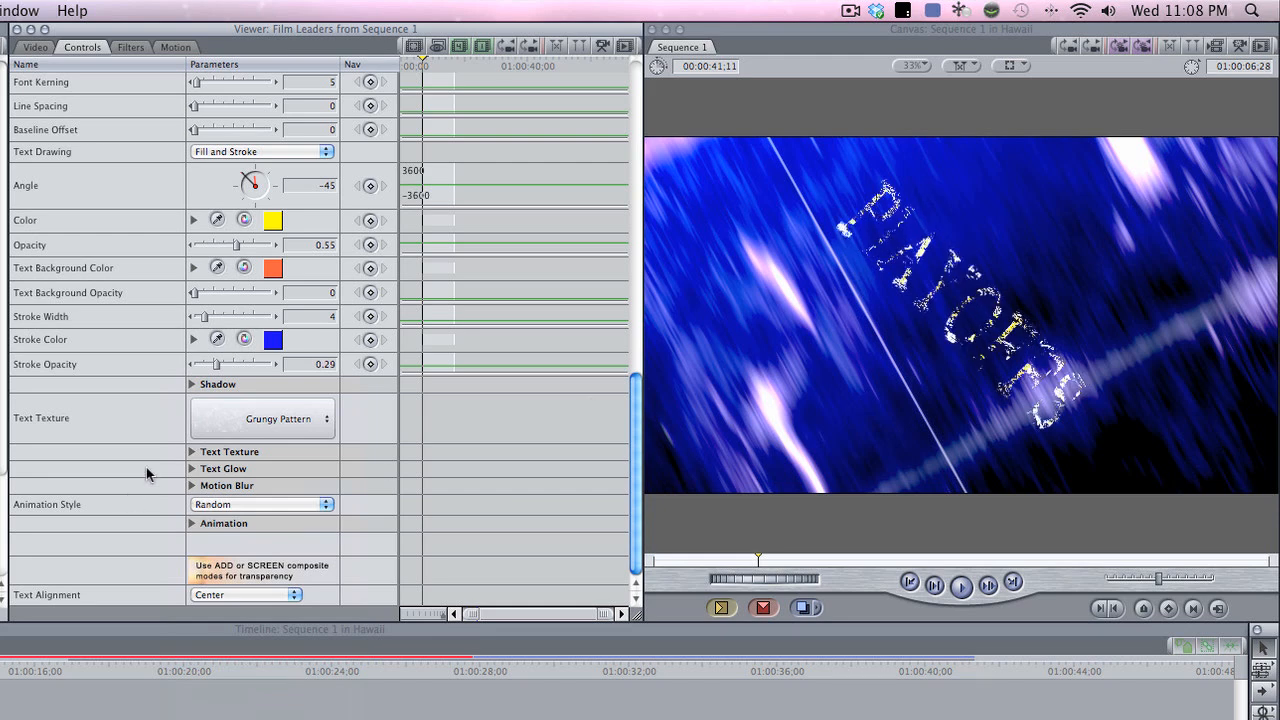
pyautogui.click(194, 451)
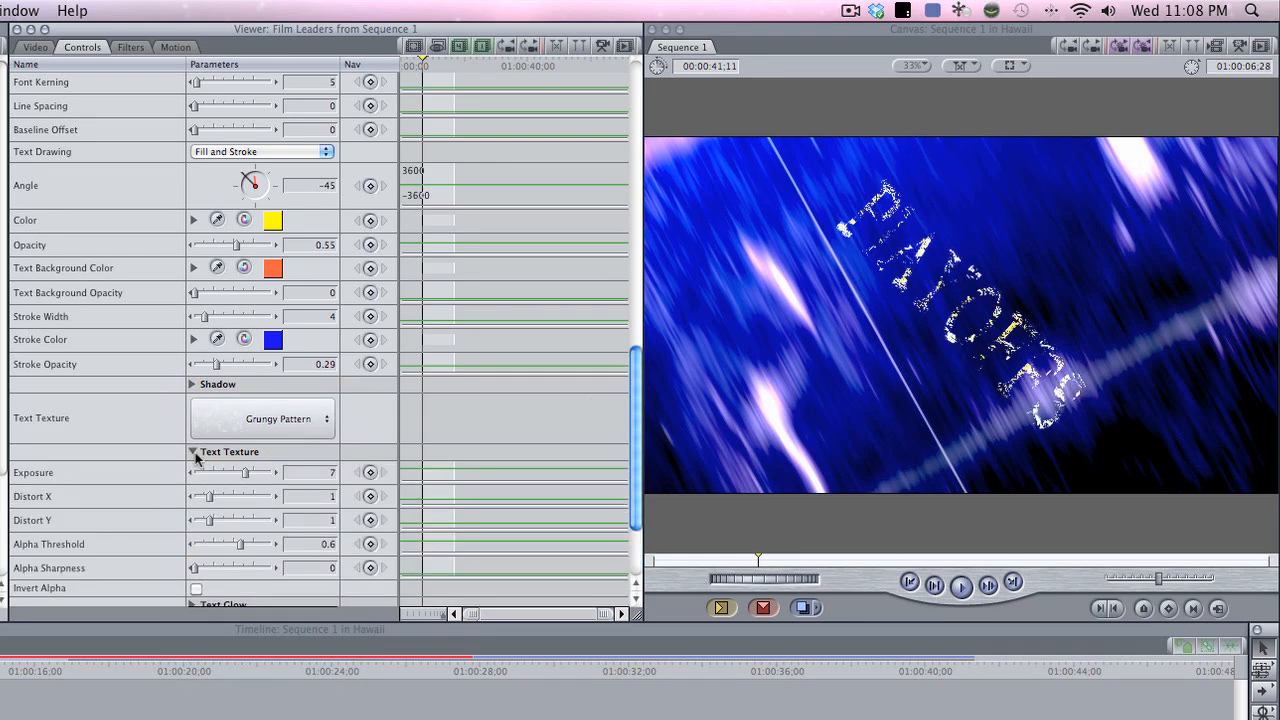
pyautogui.click(195, 451)
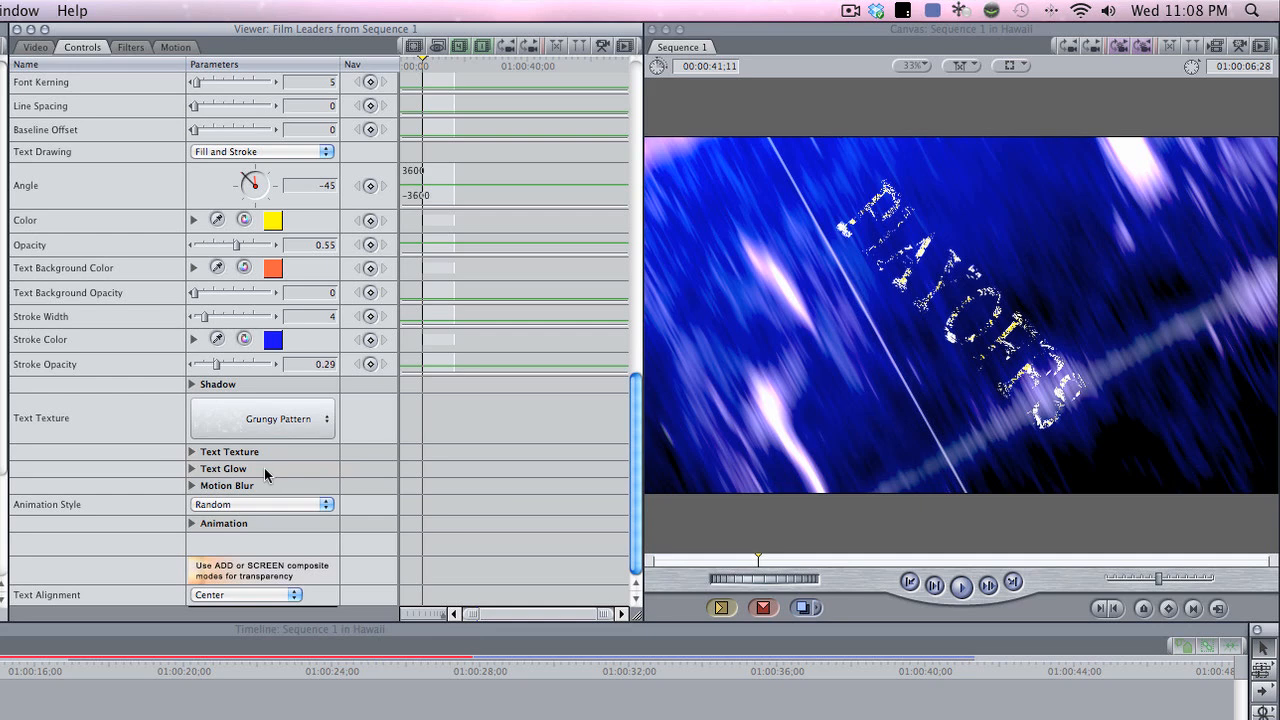
# Set the background motion blur to 26 and the leader motion blur to 19
pyautogui.click(192, 485)
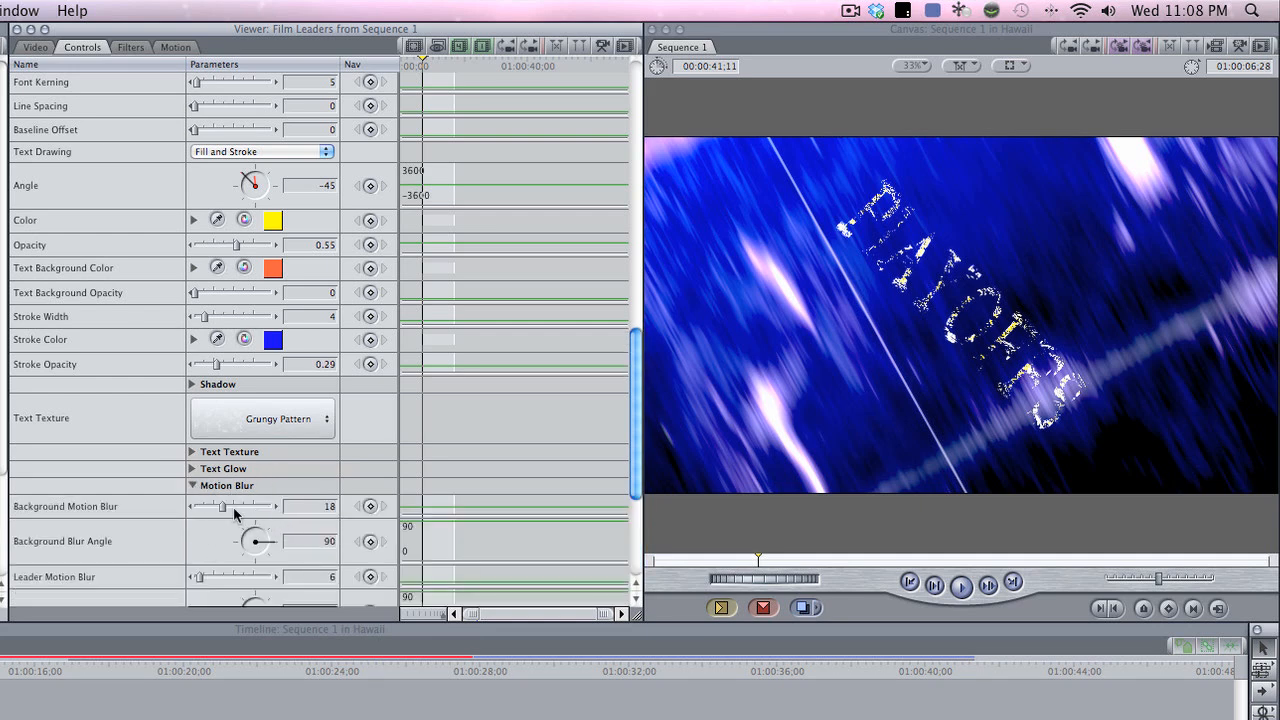
pyautogui.click(234, 507)
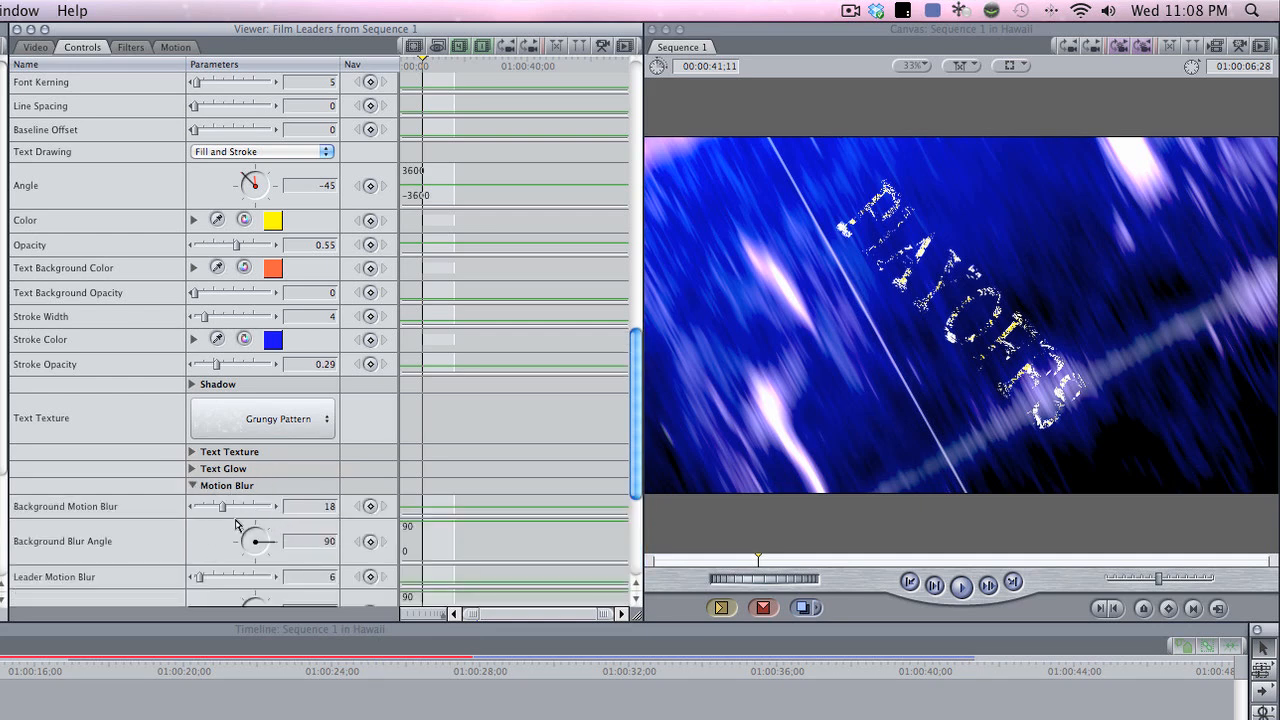
pyautogui.click(210, 578)
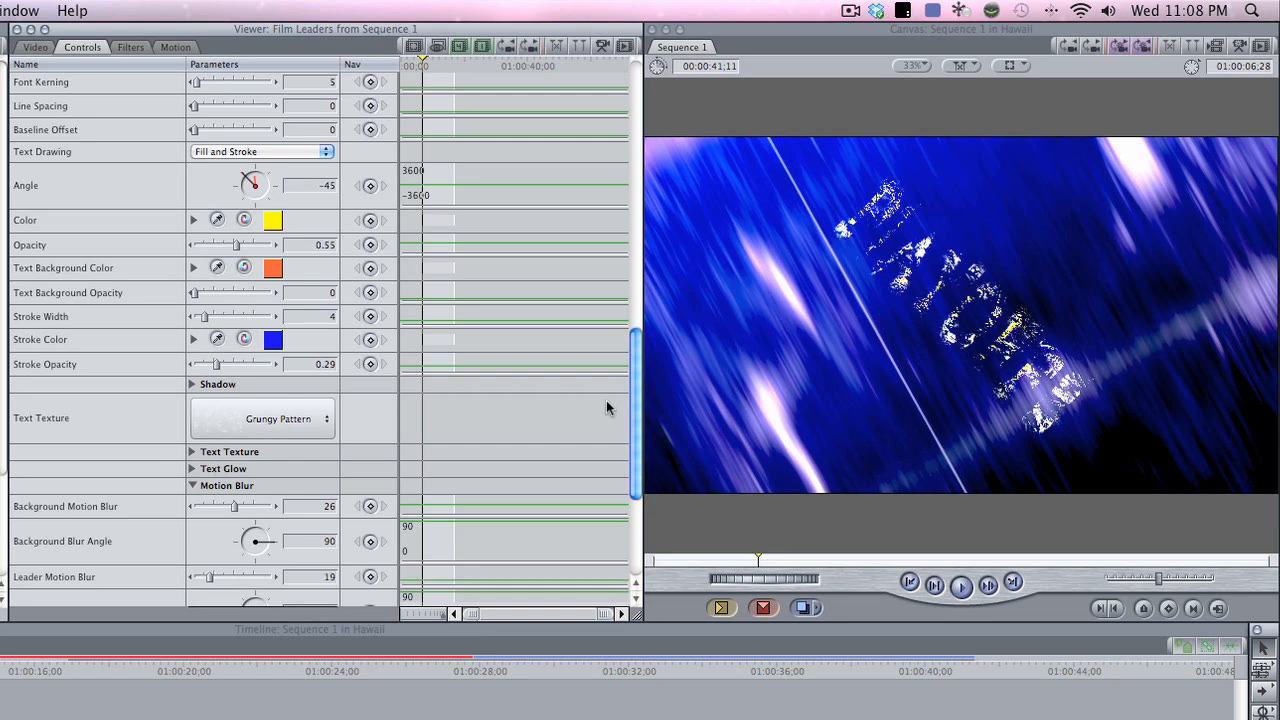
# Review the animation style options, keeping Random, and set the text alignment to Right
pyautogui.moveTo(634, 422); pyautogui.dragTo(634, 509)
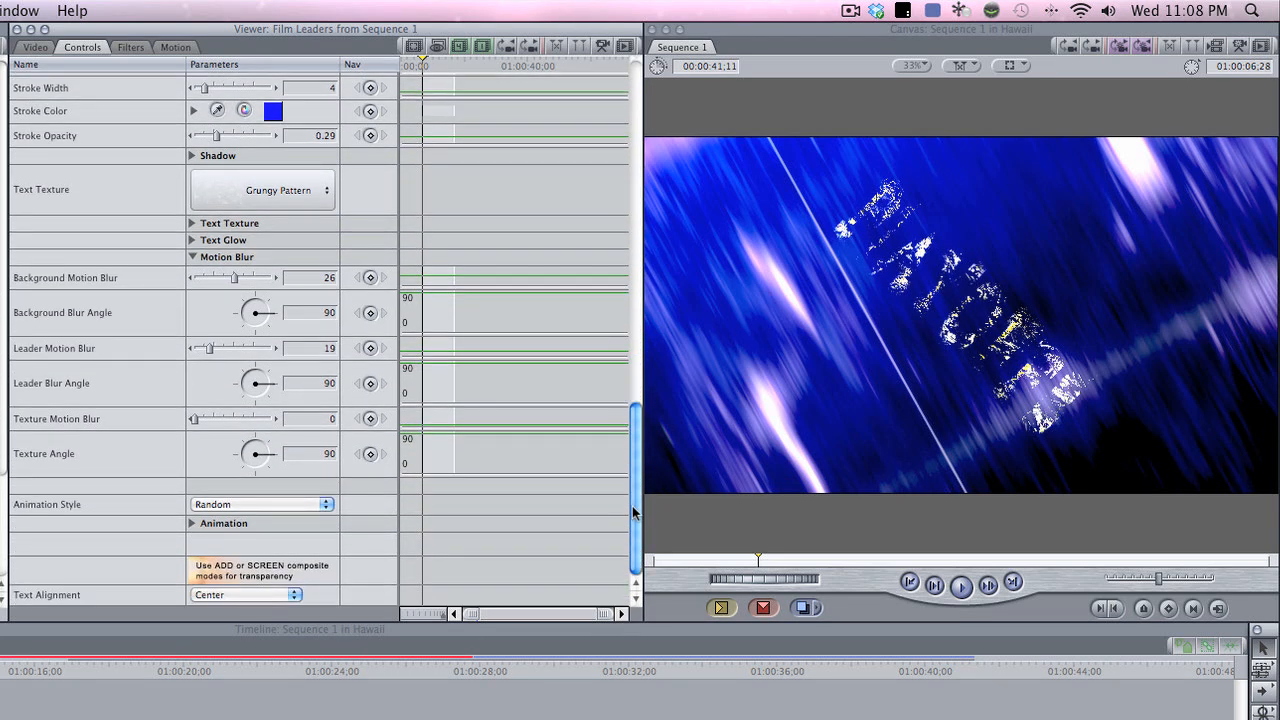
pyautogui.click(256, 505)
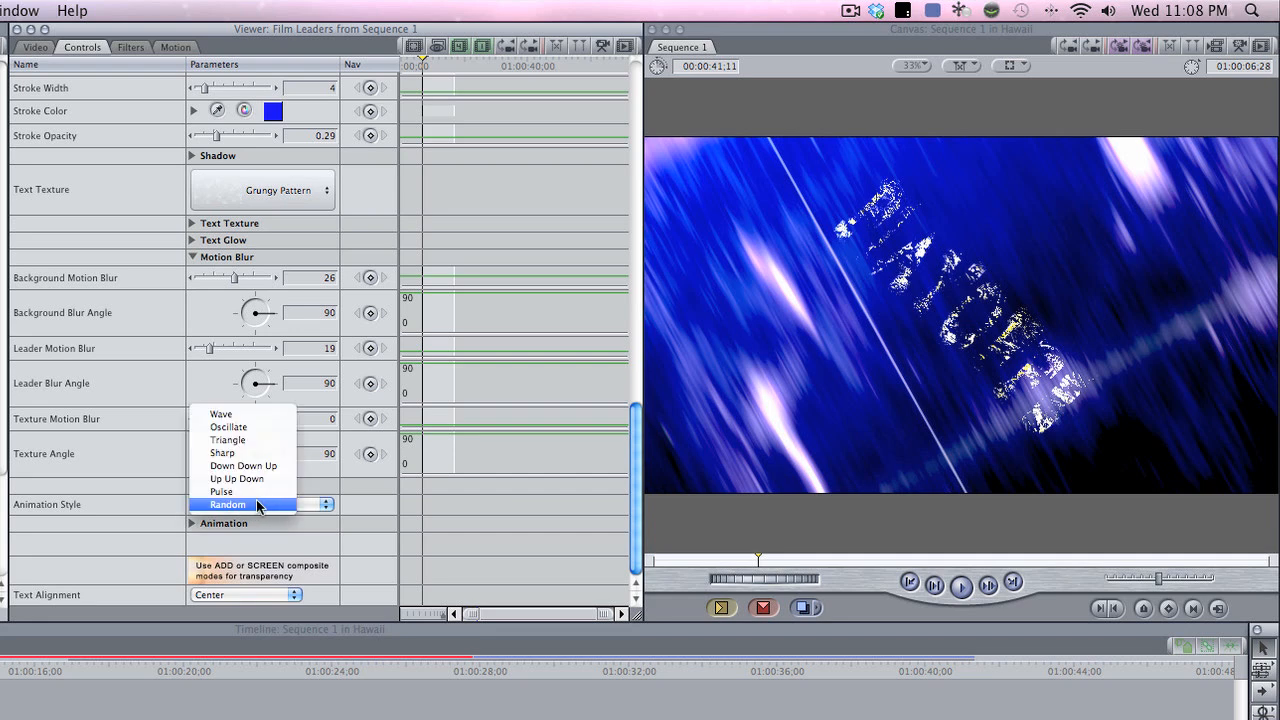
pyautogui.click(256, 505)
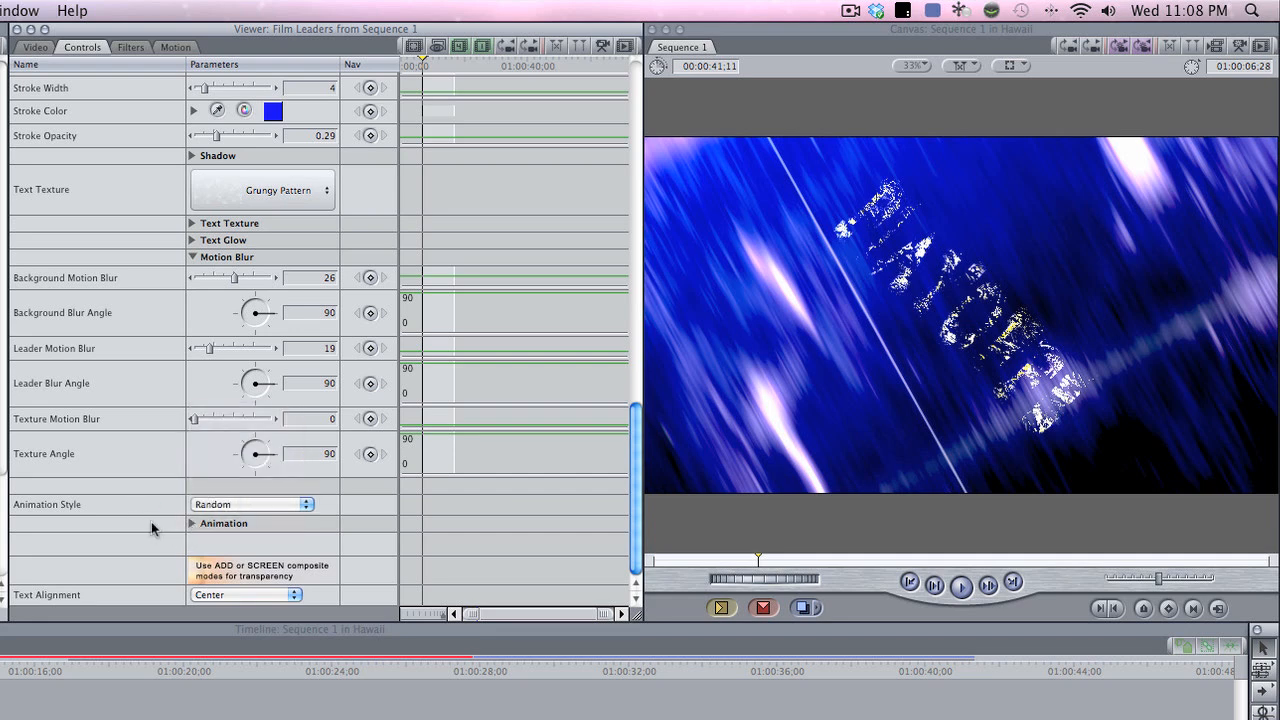
pyautogui.click(215, 594)
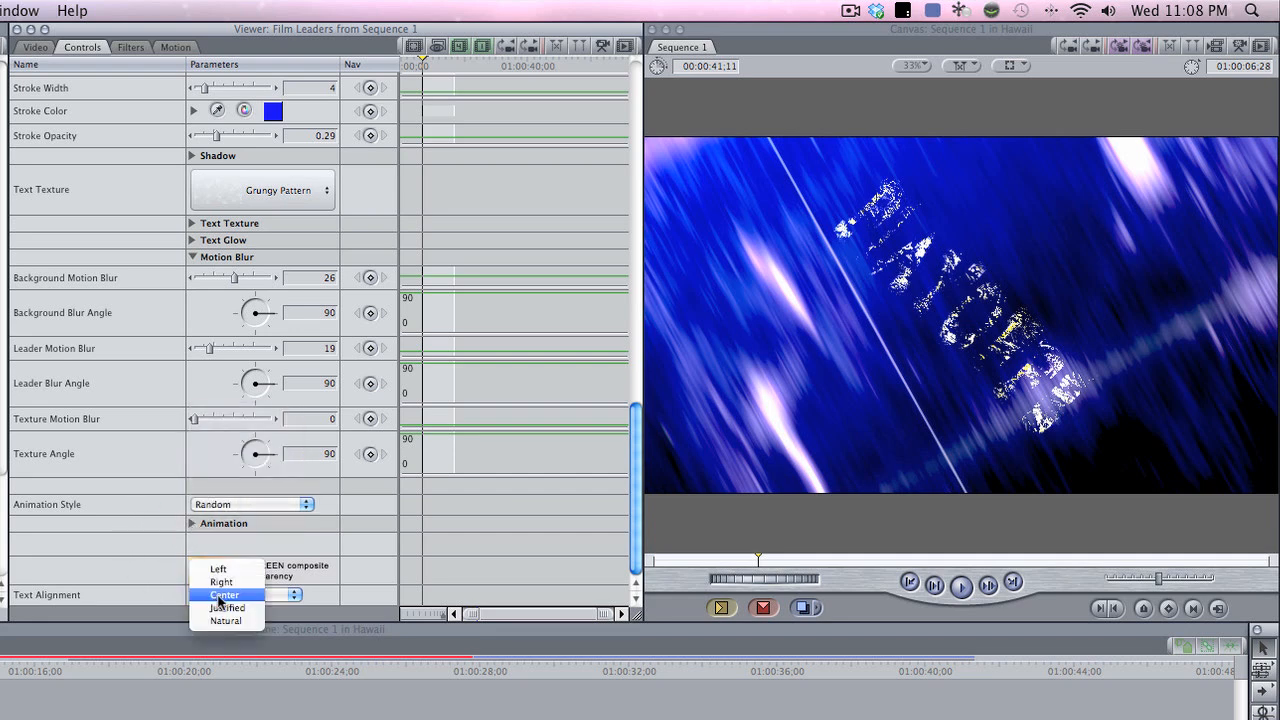
pyautogui.click(228, 586)
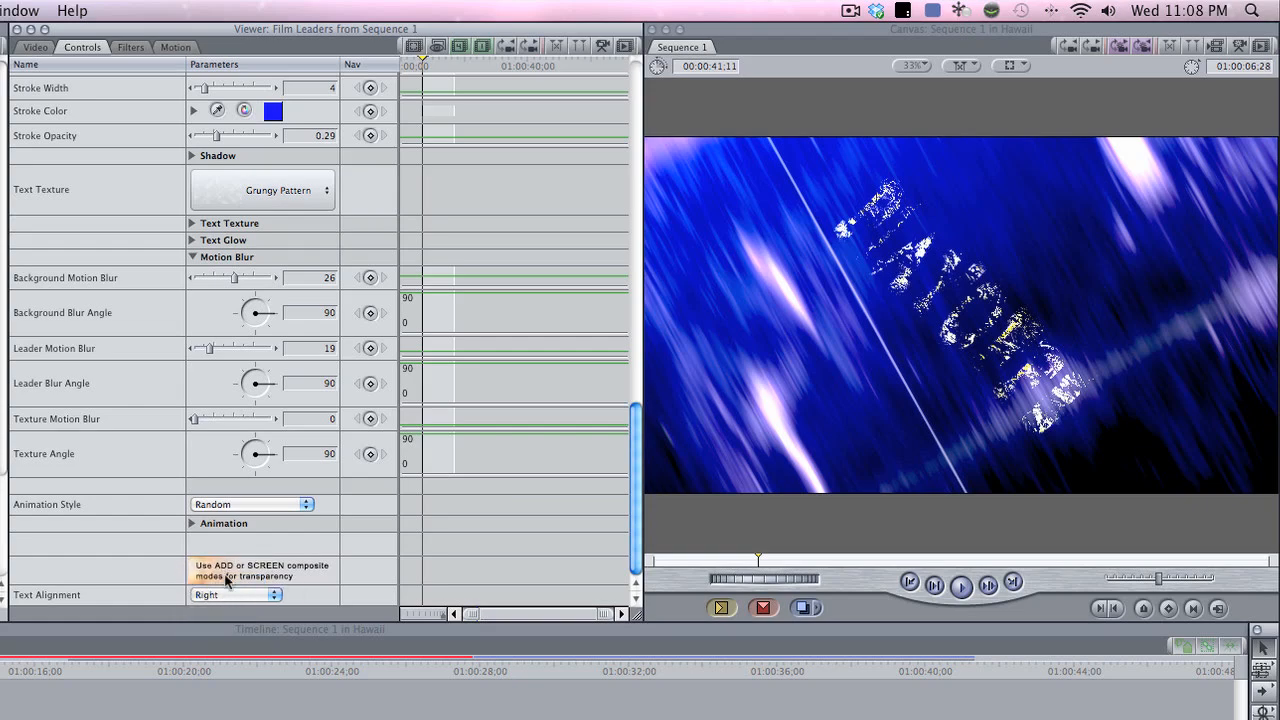
# Change the leader's background to Orange With Letters and Textures
pyautogui.click(637, 80)
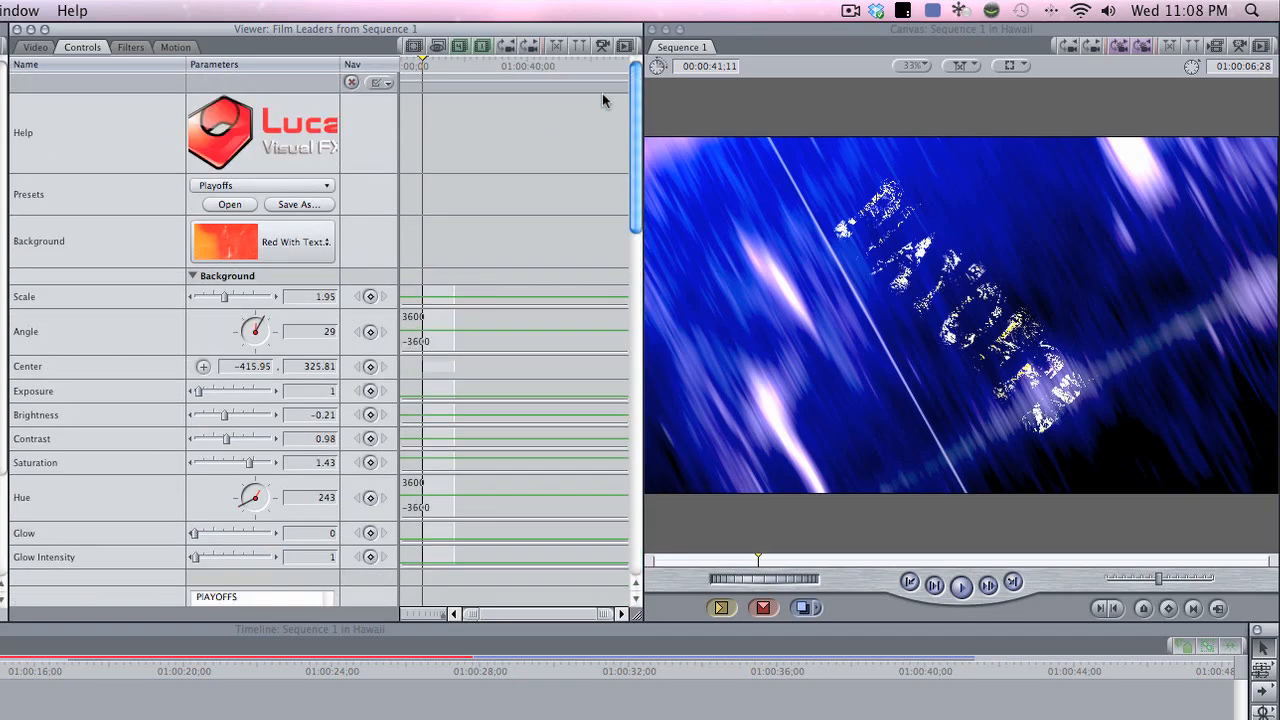
pyautogui.click(296, 246)
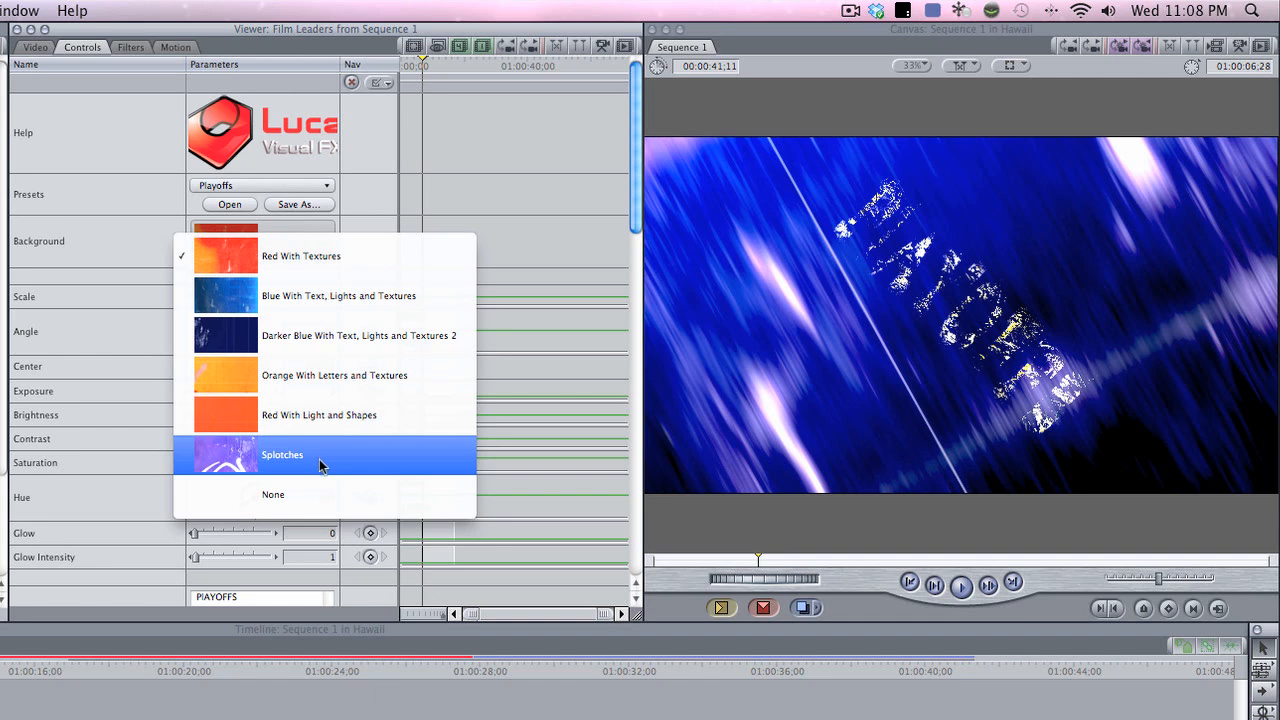
pyautogui.click(323, 375)
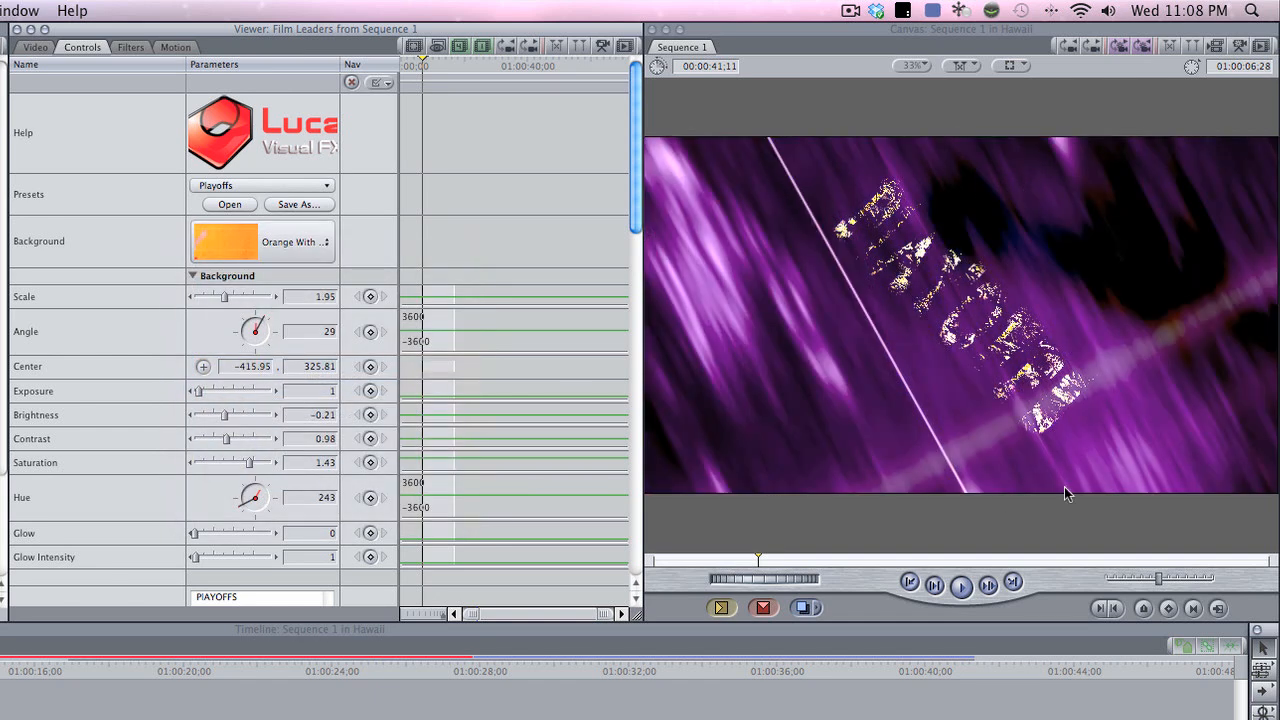
# Apply the Champ preset and change its background to Red With Light and Shapes
pyautogui.click(256, 186)
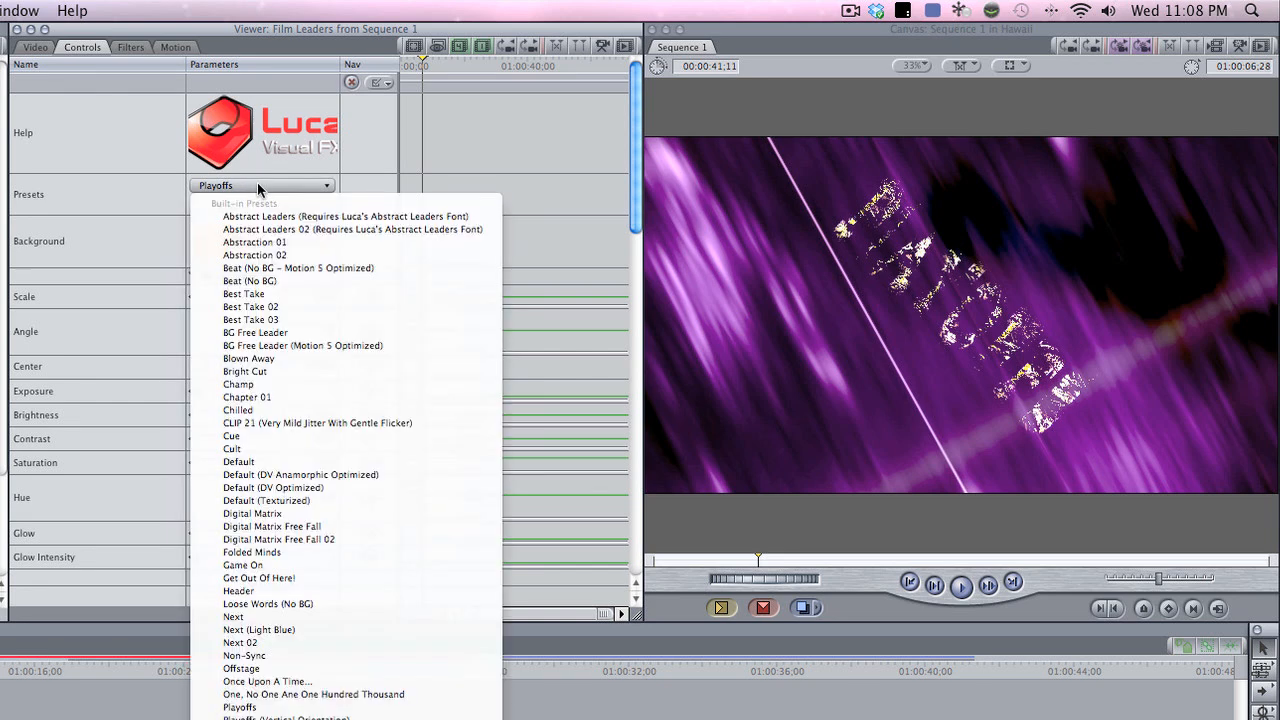
pyautogui.click(346, 385)
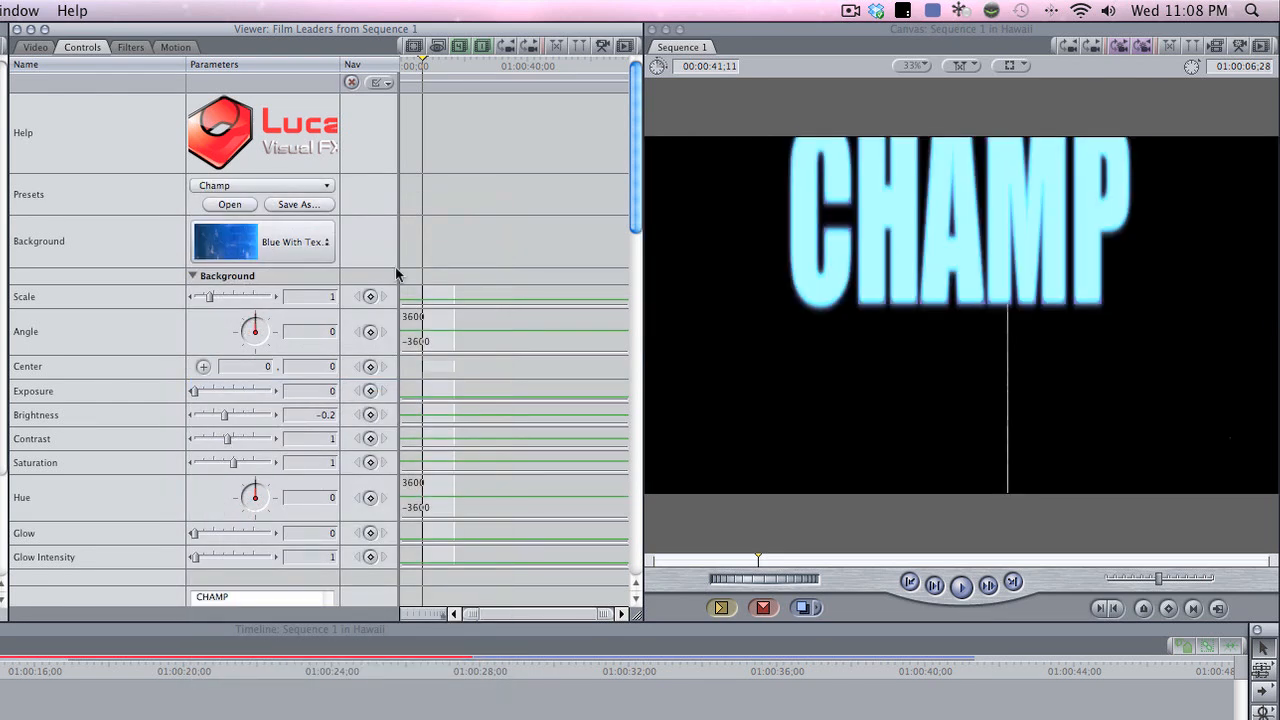
pyautogui.click(296, 248)
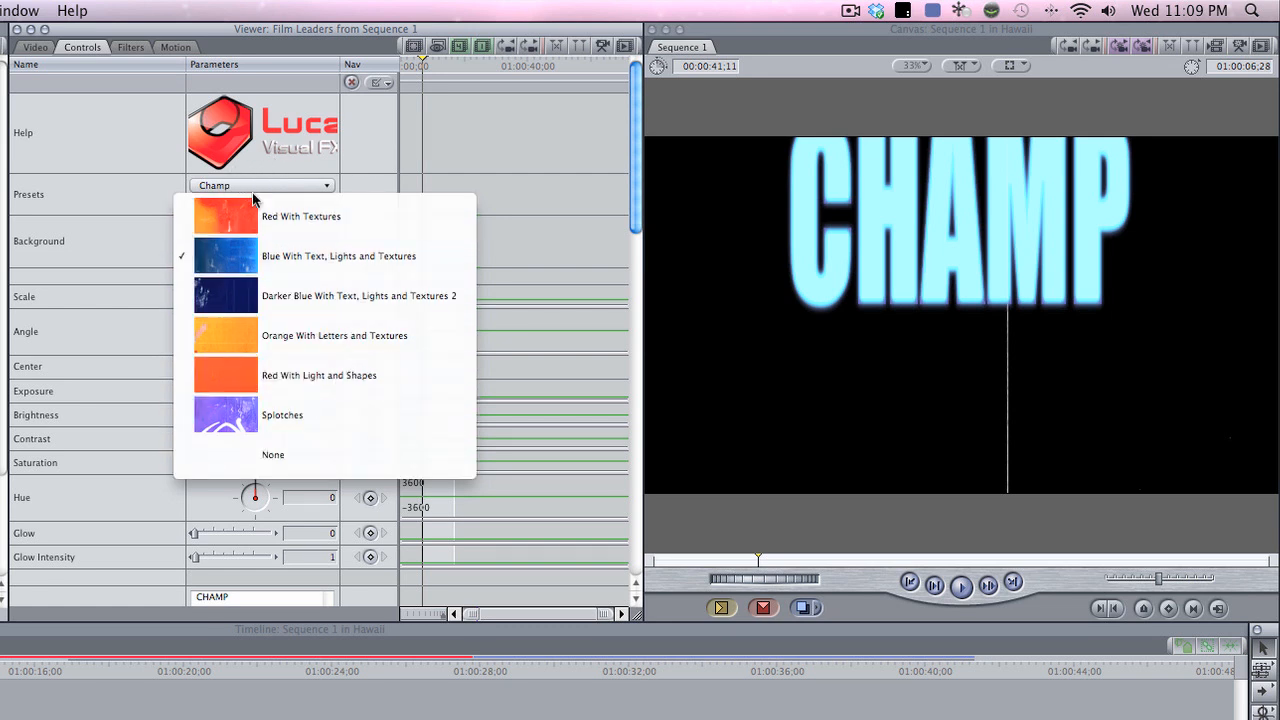
pyautogui.click(362, 375)
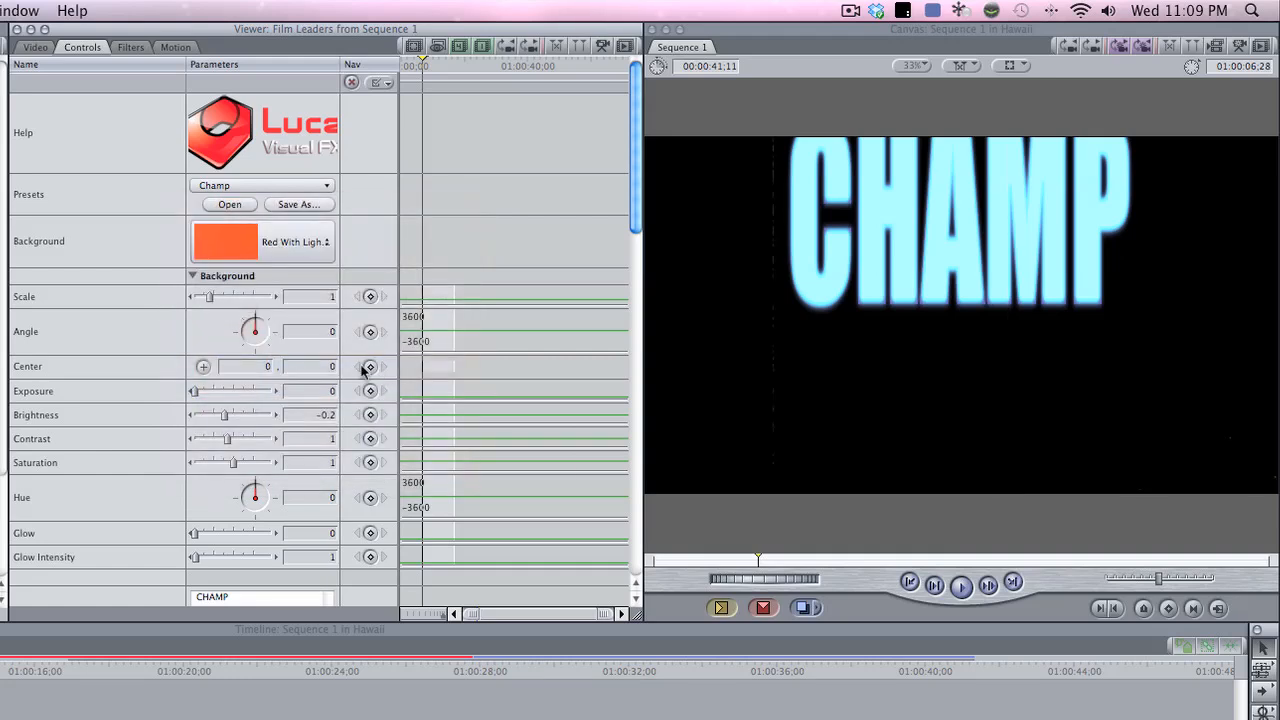